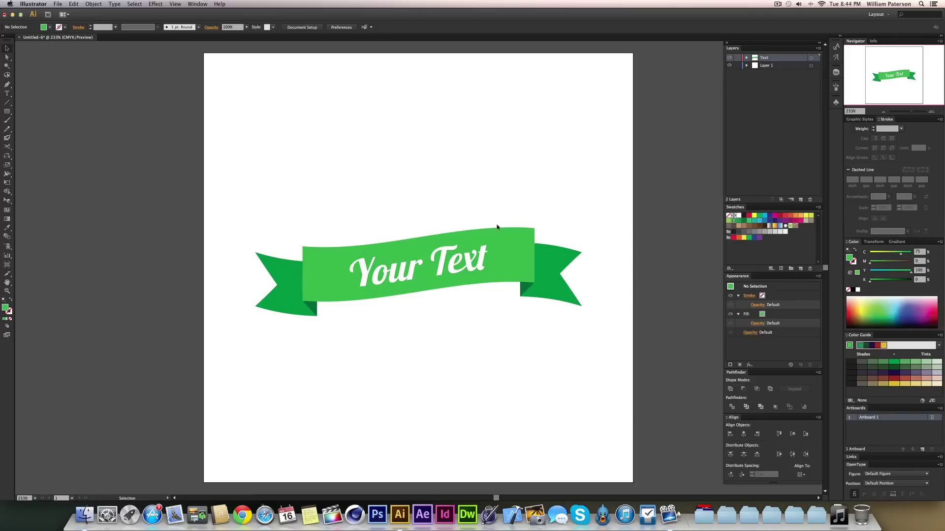
Create a new blank document for building the ribbon.
{"action": "left_click_drag", "start_coordinate": [625, 236], "coordinate": [403, 342]}
{"action": "left_click", "coordinate": [403, 344]}
{"action": "key", "text": "super+n"}
{"action": "left_click", "coordinate": [413, 254]}
{"action": "key", "text": "Tab"}
{"action": "left_click", "coordinate": [529, 326]}
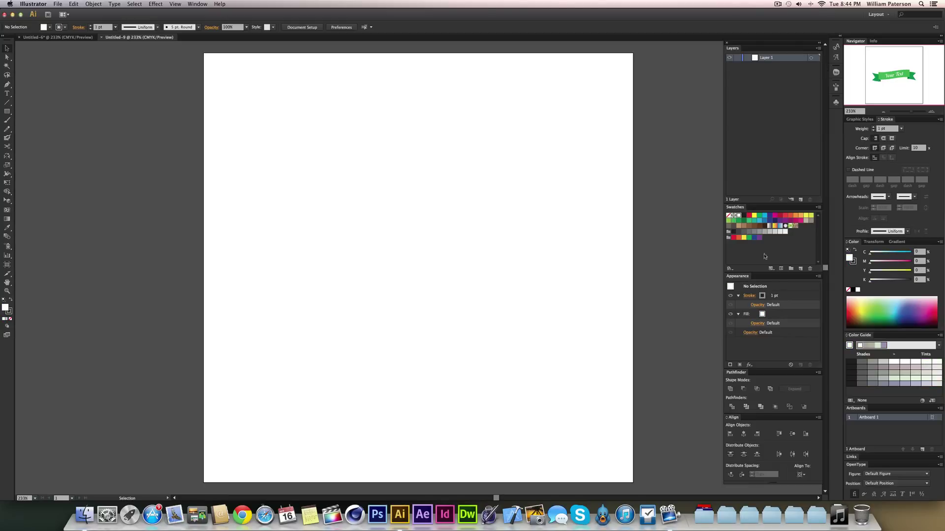
{"action": "left_click_drag", "start_coordinate": [650, 213], "coordinate": [352, 300]}
Draw a rectangle about 254 px wide near the middle of the artboard and reduce its height to about 70 px.
{"action": "key", "text": "m"}
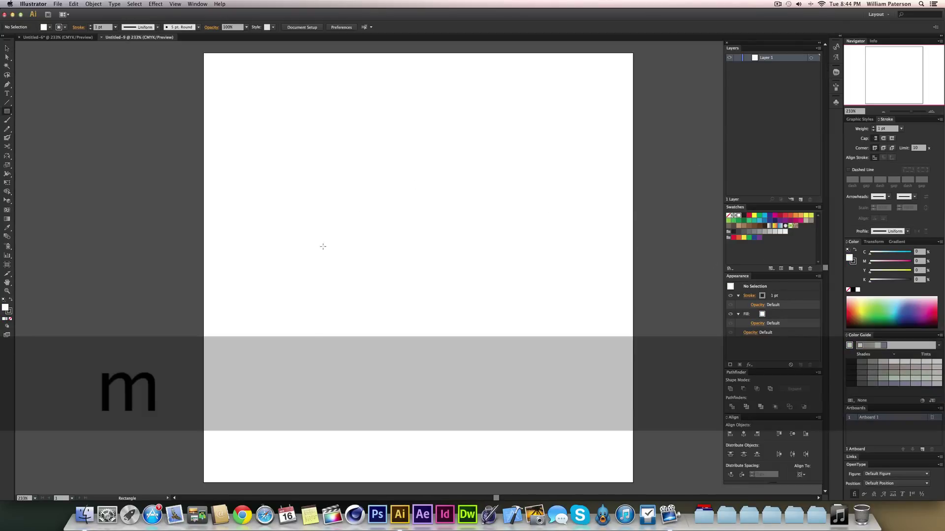
{"action": "mouse_move", "coordinate": [318, 225]}
{"action": "left_mouse_down"}
{"action": "mouse_move", "coordinate": [346, 256]}
{"action": "mouse_move", "coordinate": [549, 295]}
{"action": "mouse_move", "coordinate": [534, 296]}
{"action": "mouse_move", "coordinate": [535, 305]}
{"action": "left_mouse_up"}
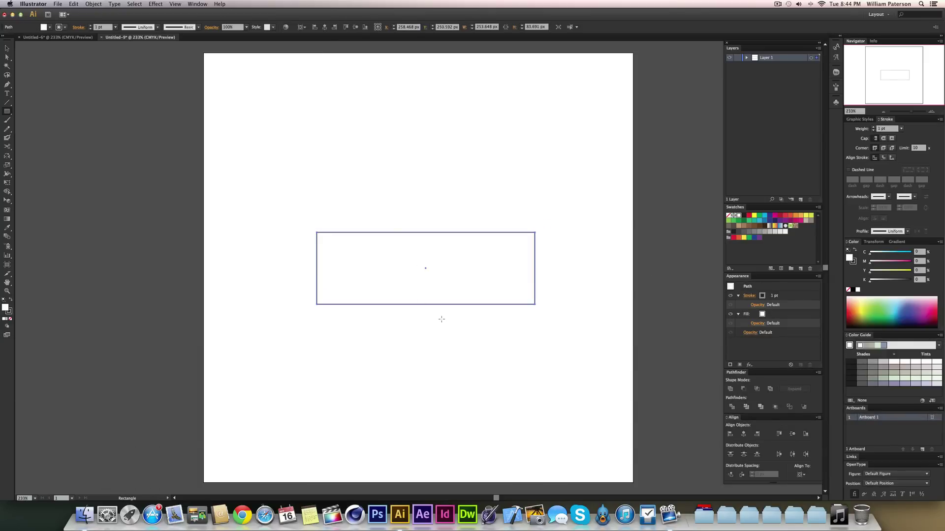
{"action": "key", "text": "v"}
{"action": "left_click_drag", "start_coordinate": [428, 305], "coordinate": [429, 300]}
{"action": "key", "text": "m"}
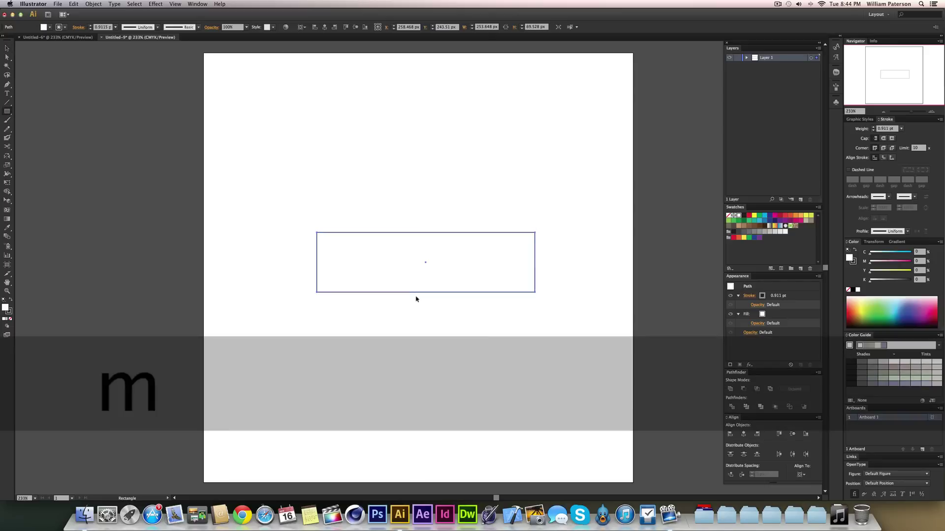
{"action": "key", "text": "v"}
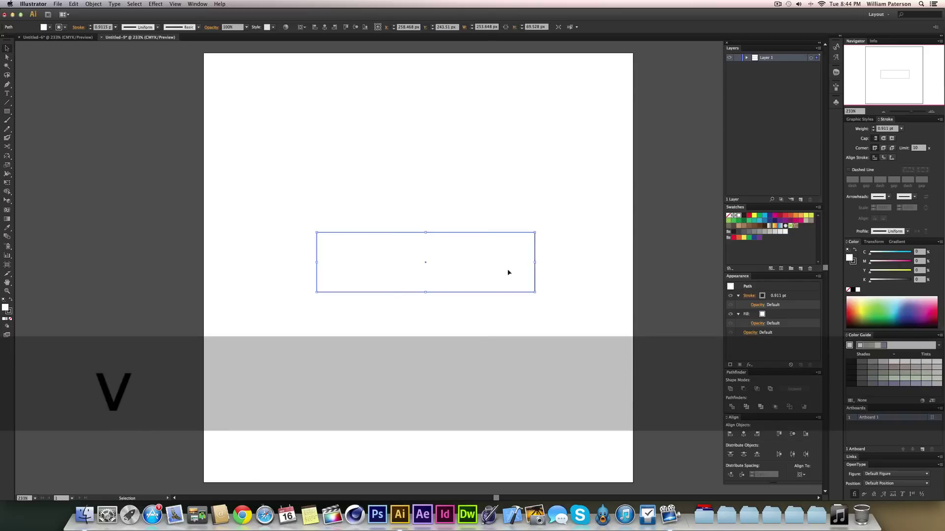
{"action": "left_click_drag", "start_coordinate": [489, 278], "coordinate": [451, 274]}
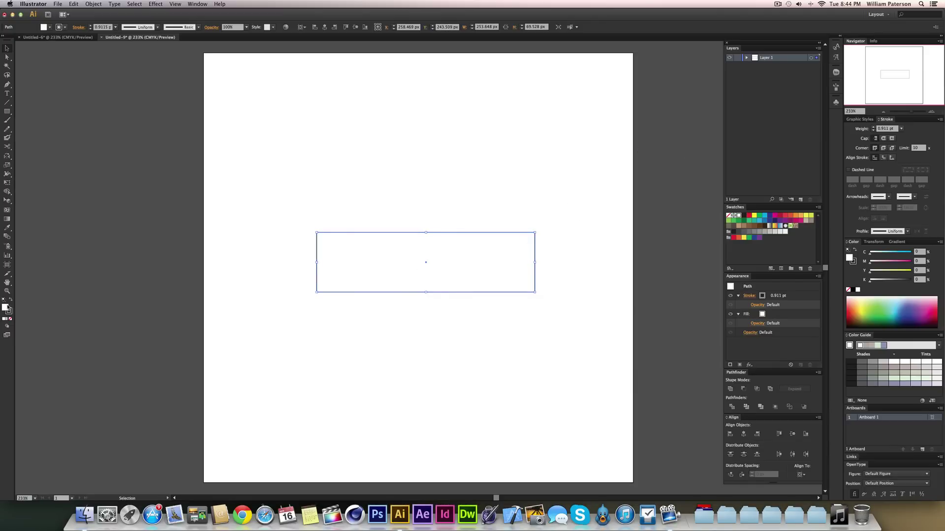
Fill the rectangle with the bright green swatch (C=75 M=0 Y=100 K=0) and set its stroke to None.
{"action": "left_click", "coordinate": [50, 27]}
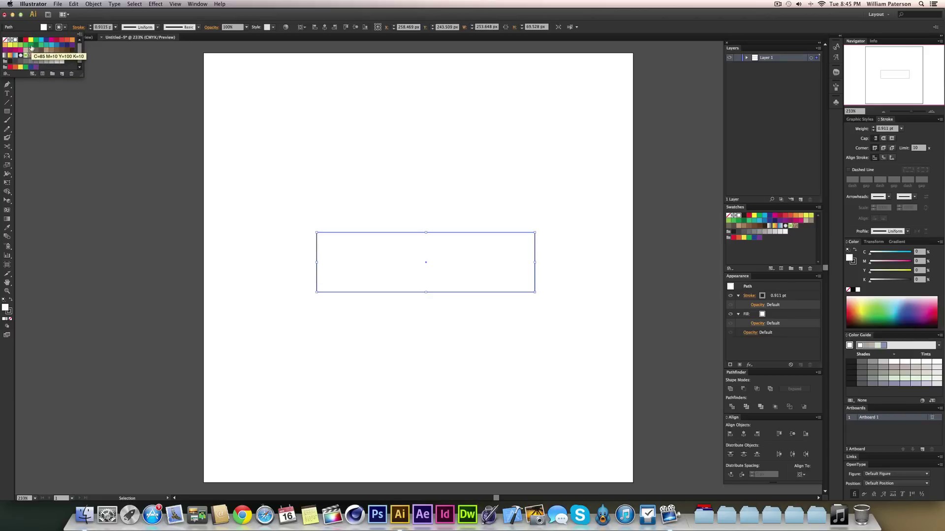
{"action": "left_click", "coordinate": [30, 44]}
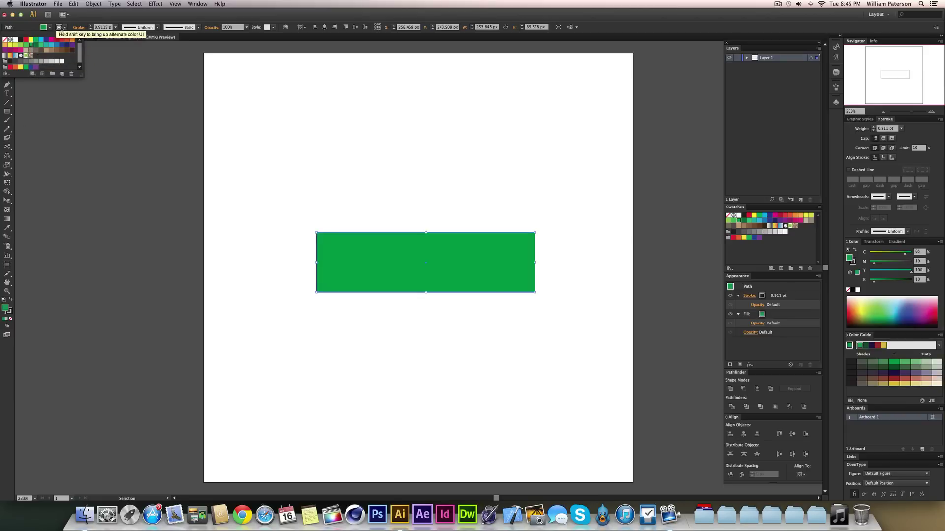
{"action": "left_click", "coordinate": [25, 45]}
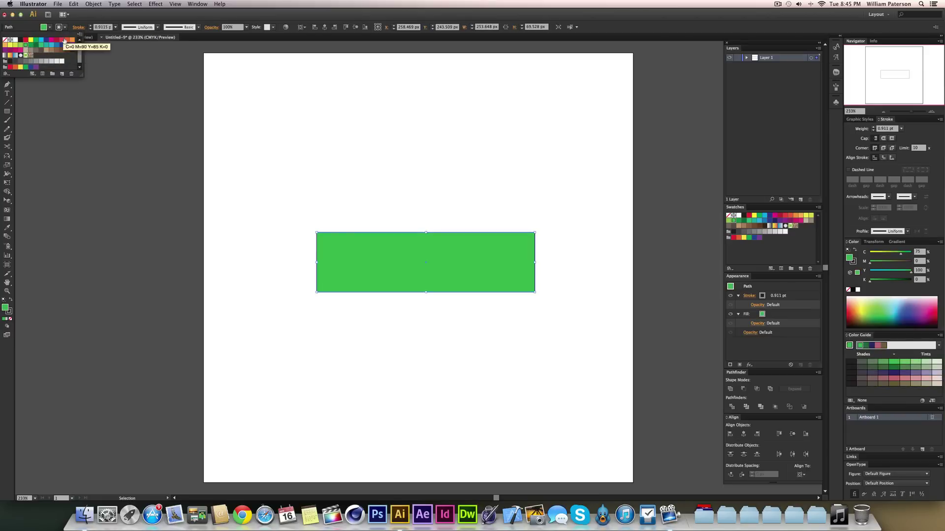
{"action": "left_click", "coordinate": [58, 28]}
{"action": "left_click", "coordinate": [58, 28]}
{"action": "left_click", "coordinate": [6, 42]}
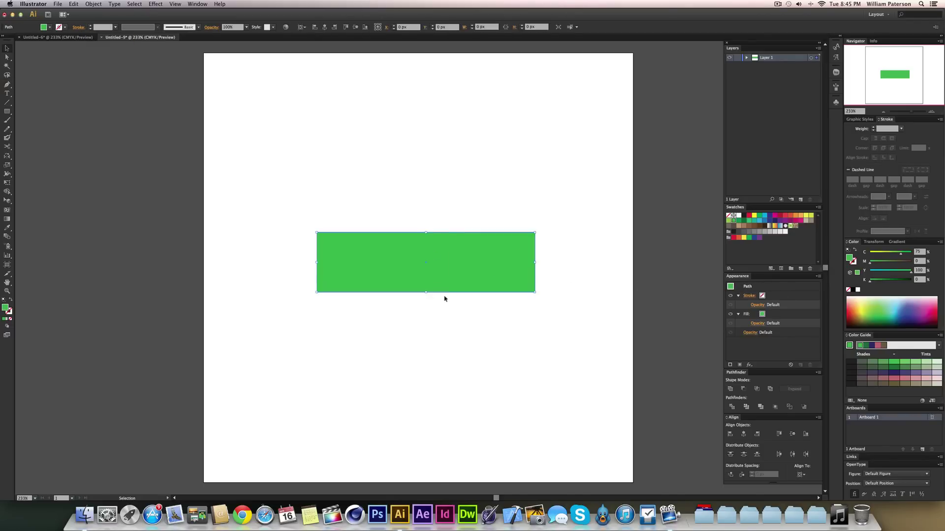
Center the green rectangle horizontally and vertically on the artboard and deselect it.
{"action": "left_click", "coordinate": [324, 27]}
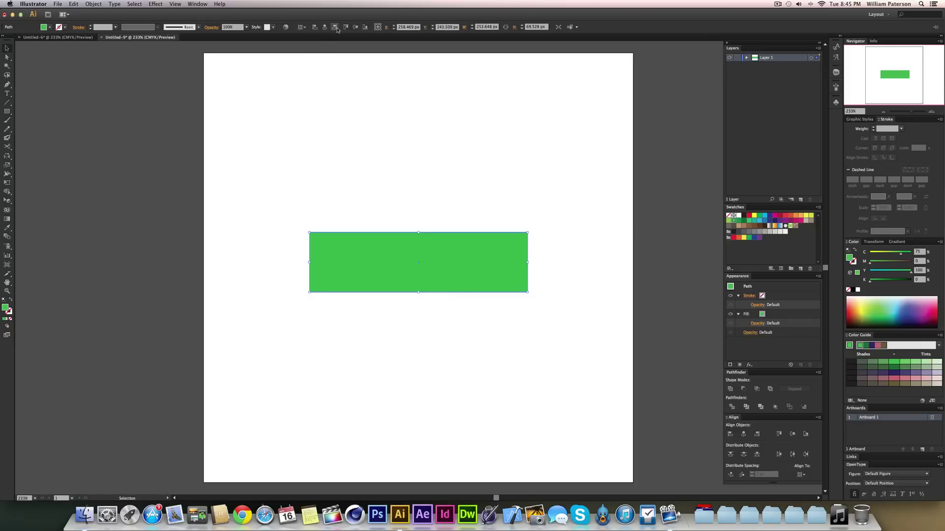
{"action": "left_click", "coordinate": [355, 27]}
{"action": "left_click", "coordinate": [565, 189]}
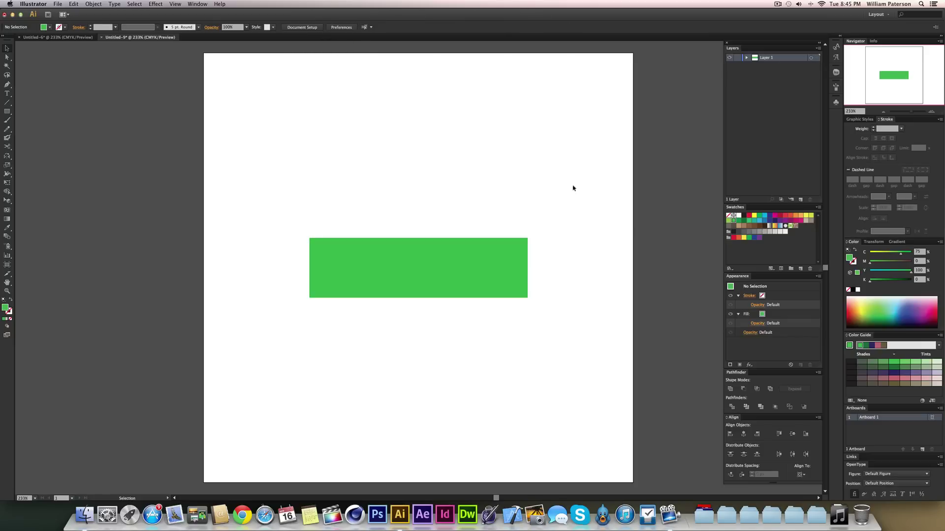
{"action": "left_click_drag", "start_coordinate": [543, 193], "coordinate": [530, 277]}
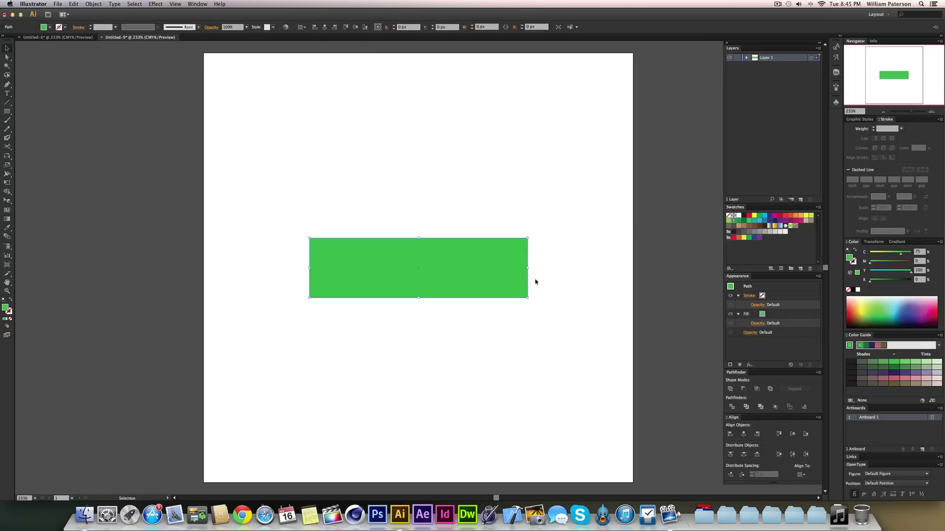
{"action": "left_click", "coordinate": [568, 308]}
{"action": "left_click", "coordinate": [383, 270]}
{"action": "left_click", "coordinate": [538, 196]}
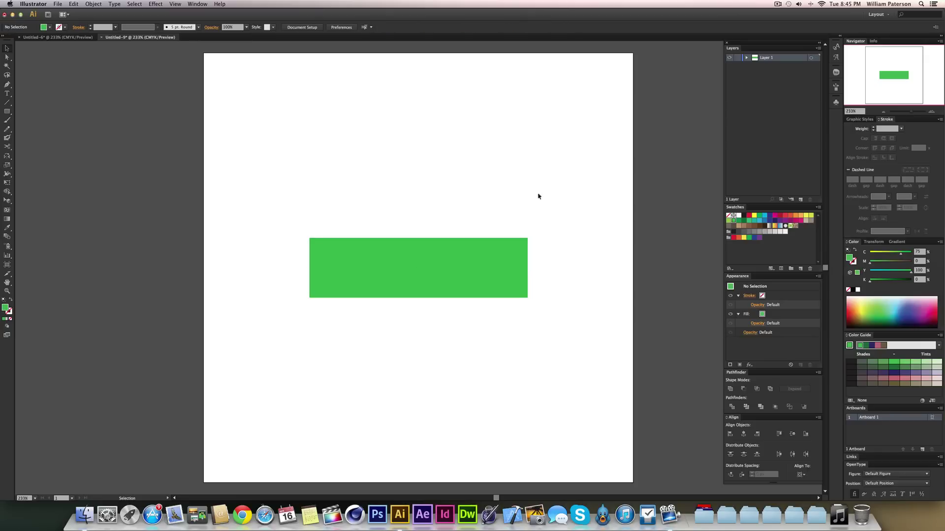
Rename the layer holding the green rectangle as Front and lock it.
{"action": "double_click", "coordinate": [768, 57]}
{"action": "type", "text": "Front"}
{"action": "key", "text": "Return"}
Add a new layer and name it Back.
{"action": "left_click", "coordinate": [800, 199]}
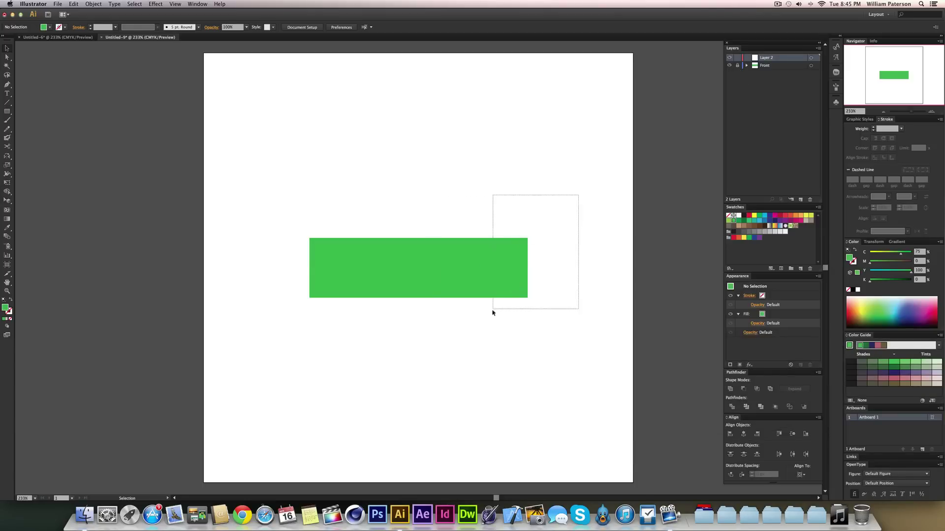
{"action": "double_click", "coordinate": [772, 58]}
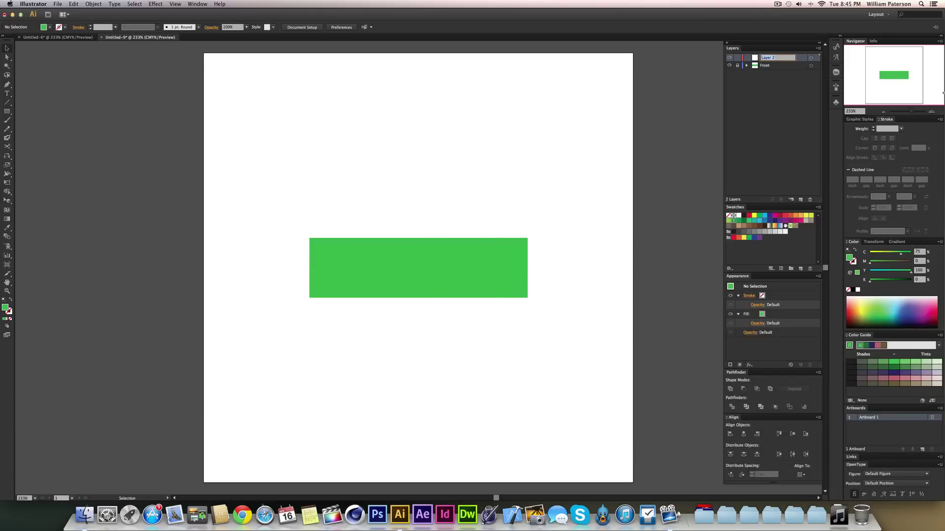
{"action": "type", "text": "Back"}
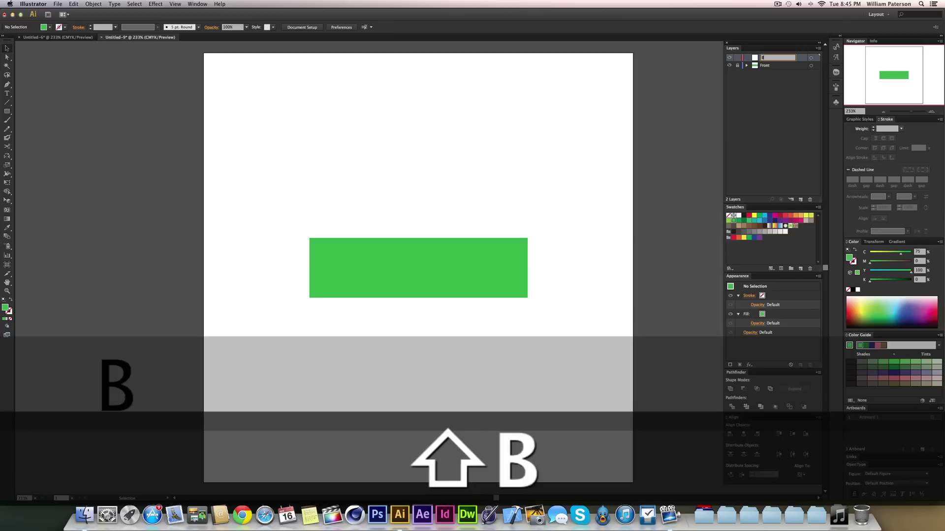
{"action": "key", "text": "Return"}
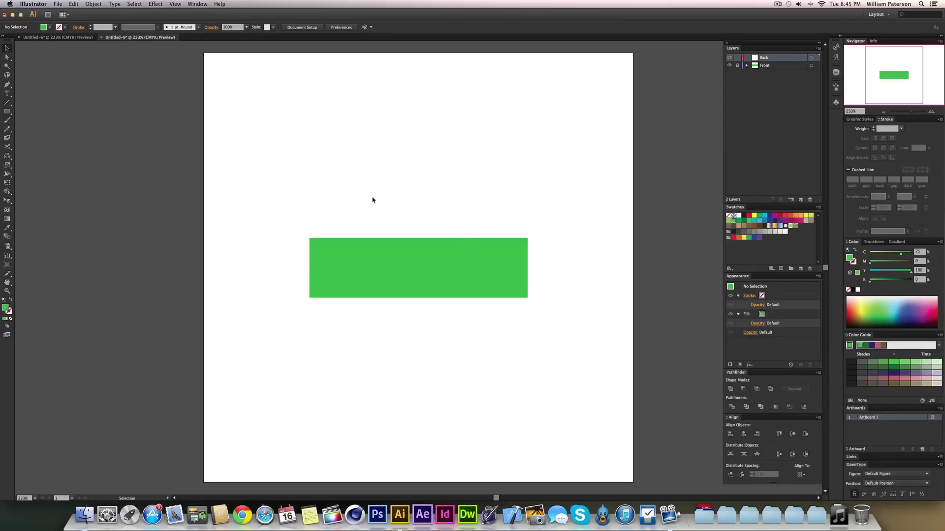
On the Back layer, draw a rectangle about 73 px by 70 px overlapping the lower right corner of the green rectangle.
{"action": "left_click", "coordinate": [175, 4]}
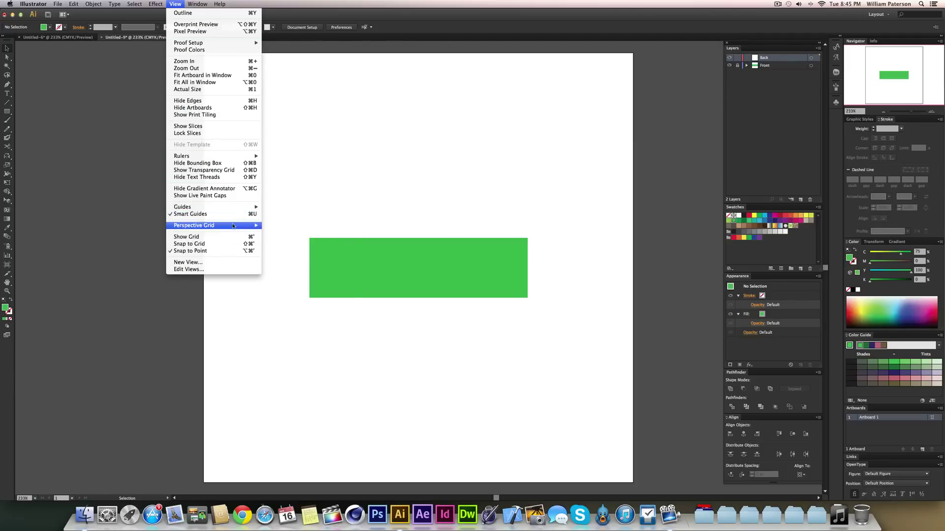
{"action": "left_click", "coordinate": [418, 192]}
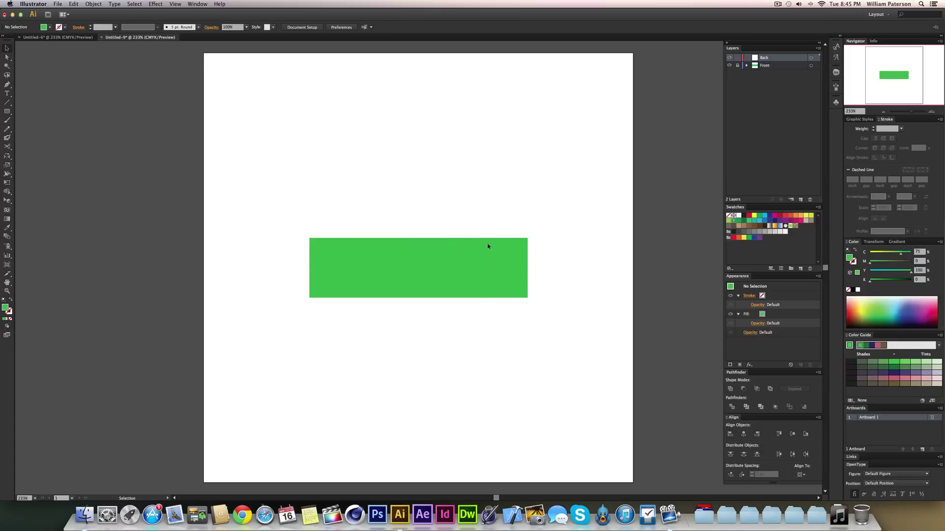
{"action": "key", "text": "m"}
{"action": "left_click_drag", "start_coordinate": [476, 239], "coordinate": [571, 314]}
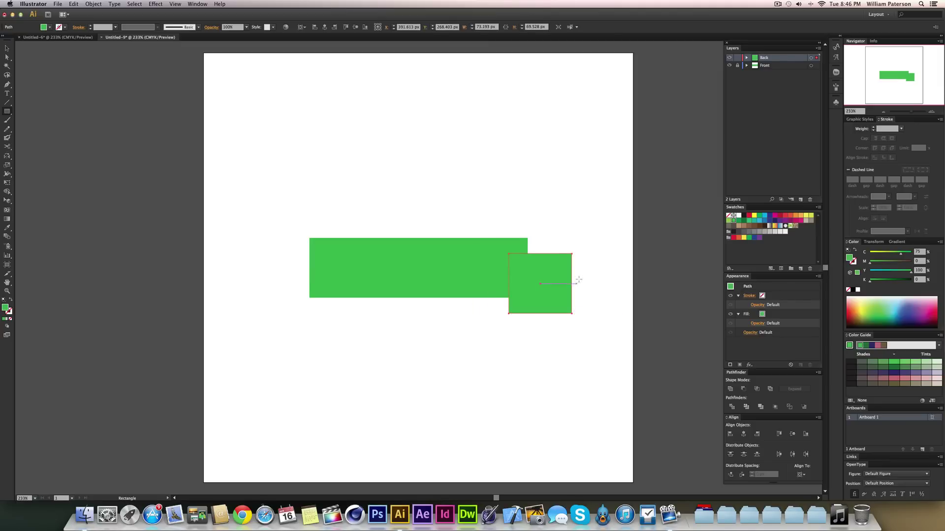
{"action": "key", "text": "v"}
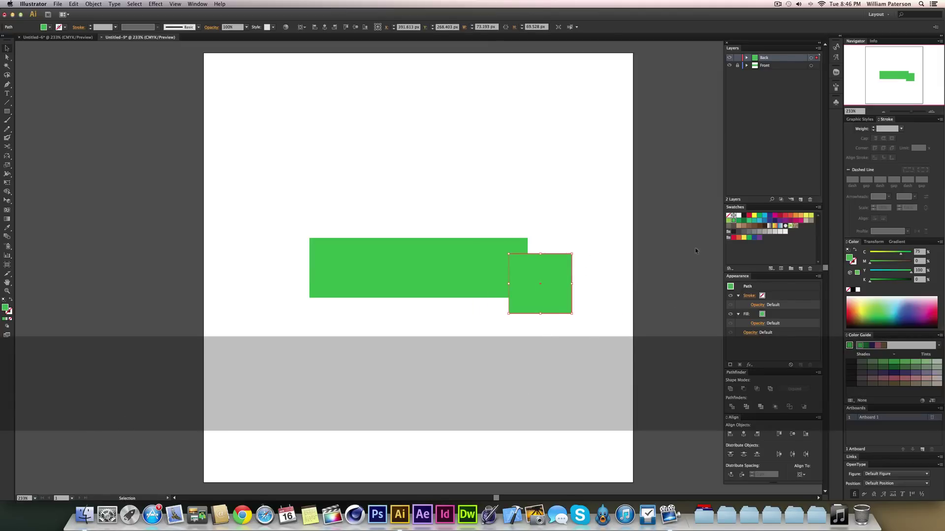
Fill the small rectangle with the darker green swatch (C=85 M=10 Y=100 K=10) and deselect it.
{"action": "left_click", "coordinate": [43, 27]}
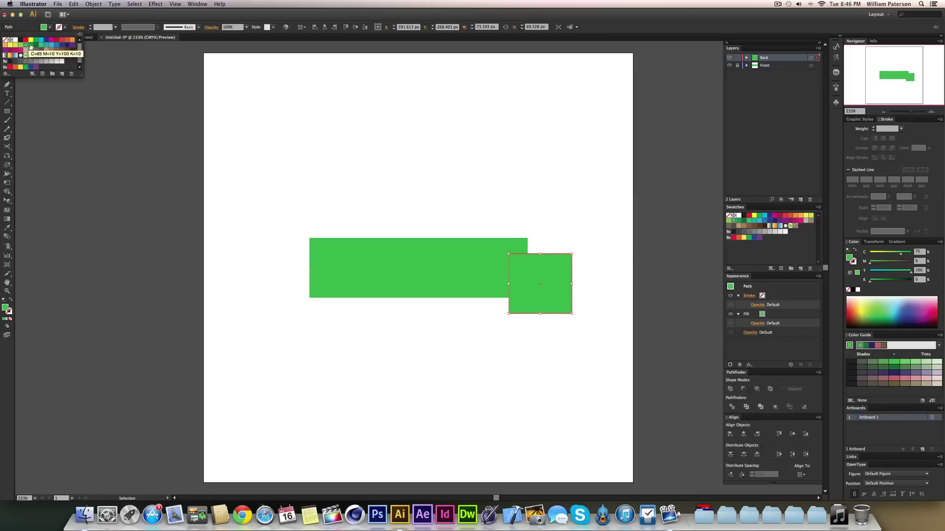
{"action": "left_click", "coordinate": [31, 46]}
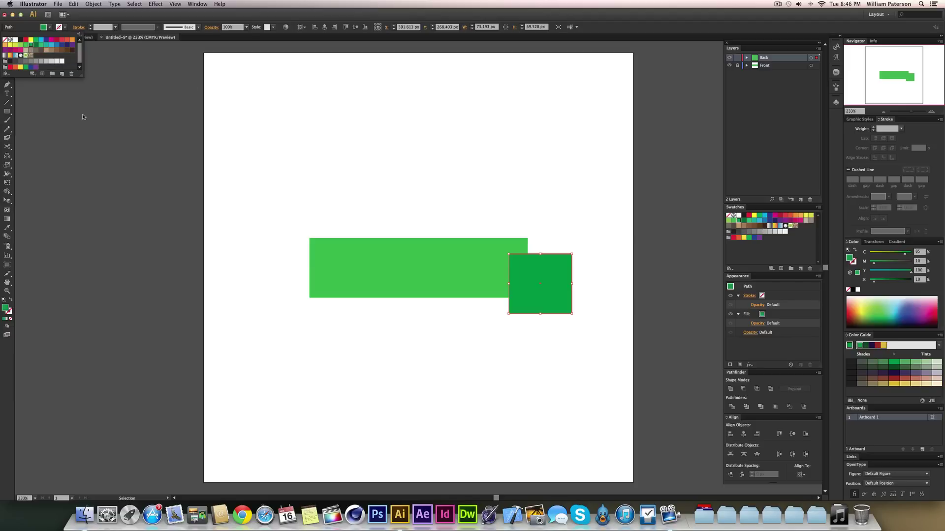
{"action": "left_click", "coordinate": [573, 176]}
{"action": "left_click", "coordinate": [589, 219]}
{"action": "left_click_drag", "start_coordinate": [613, 211], "coordinate": [560, 352]}
{"action": "left_click", "coordinate": [560, 372]}
{"action": "left_click", "coordinate": [580, 178]}
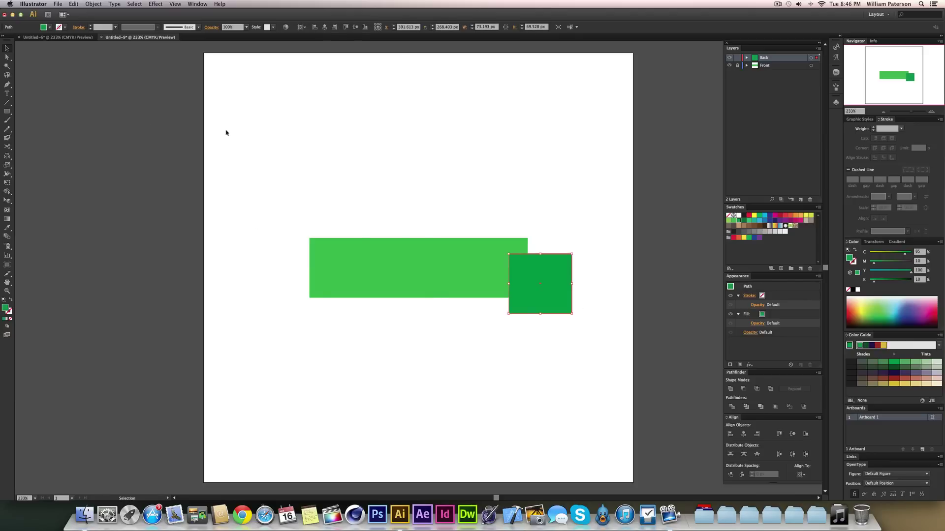
{"action": "left_click", "coordinate": [573, 179]}
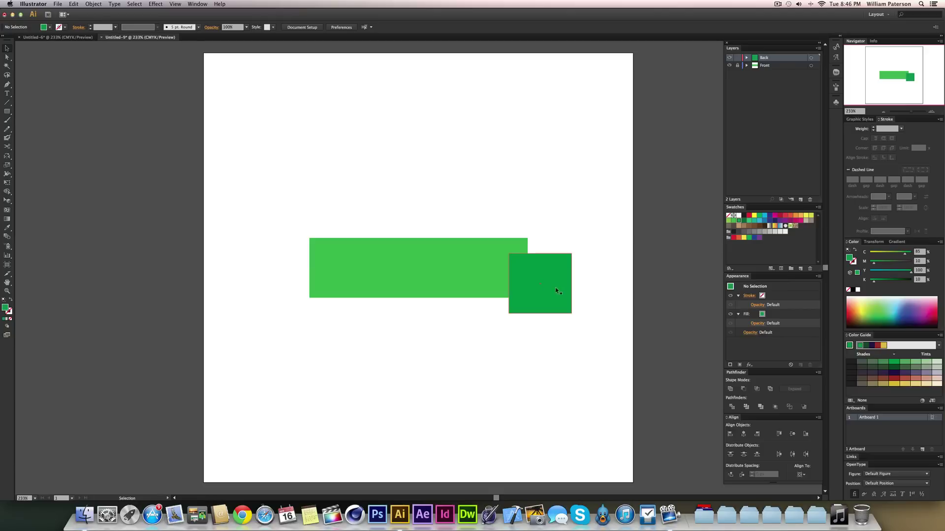
Expand the appearance of the finished banner group in the Untitled-6 document.
{"action": "left_click", "coordinate": [87, 37]}
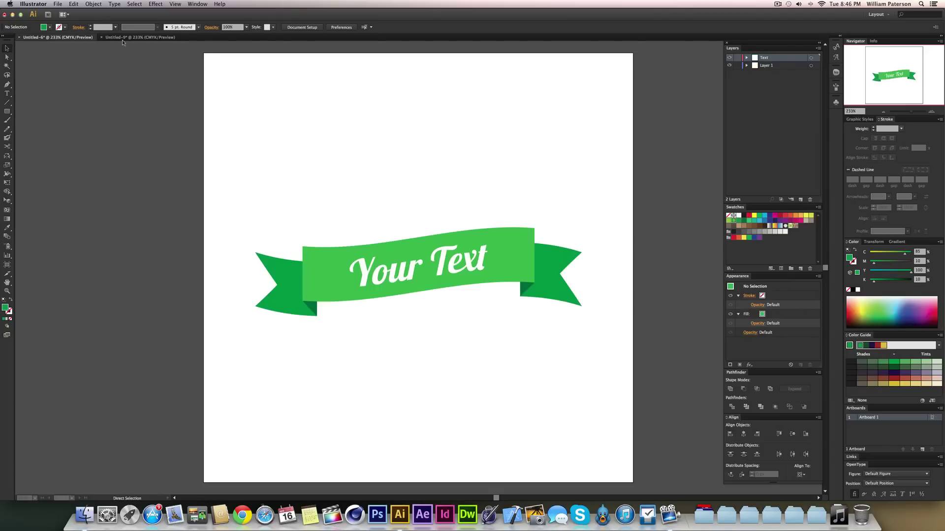
{"action": "left_click_drag", "start_coordinate": [610, 237], "coordinate": [538, 276]}
{"action": "left_click", "coordinate": [93, 4]}
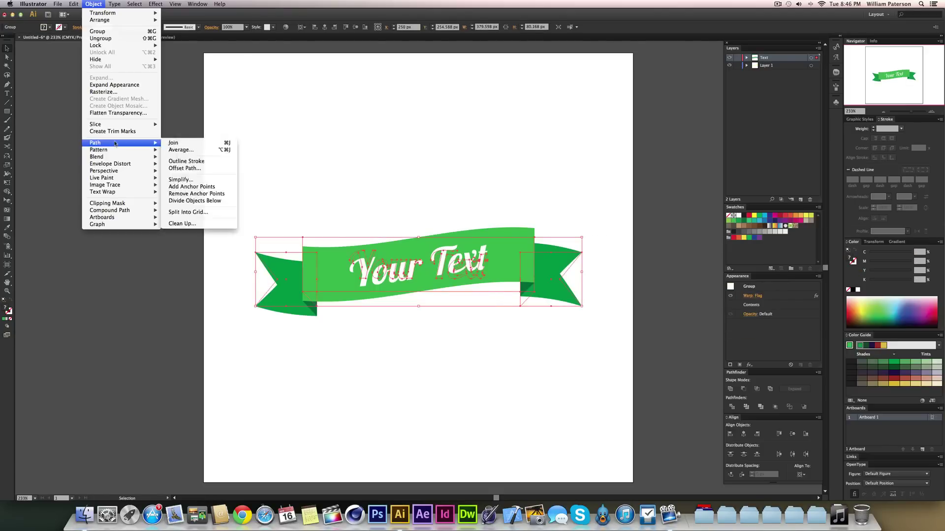
{"action": "left_click", "coordinate": [114, 85]}
{"action": "left_click", "coordinate": [641, 210]}
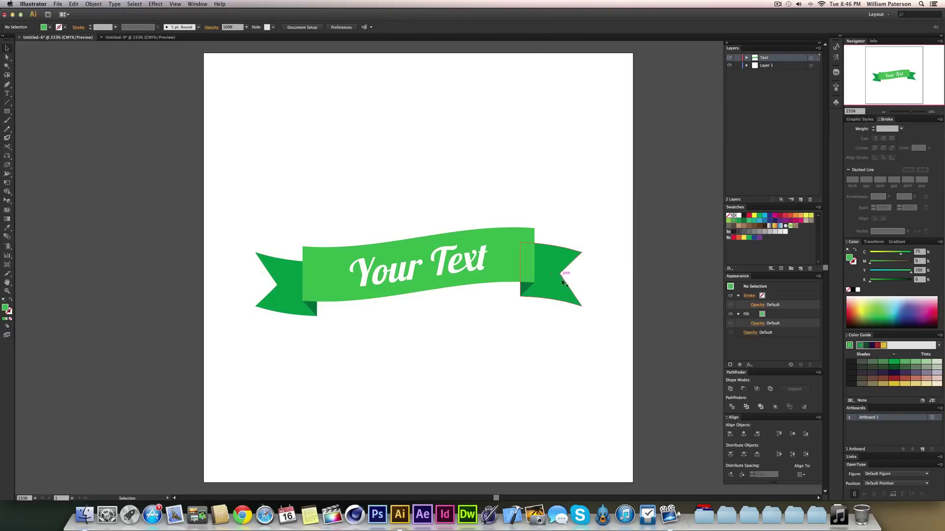
Return to the Untitled-9 document and add anchor points along the sides of the dark green rectangle.
{"action": "left_click", "coordinate": [134, 37]}
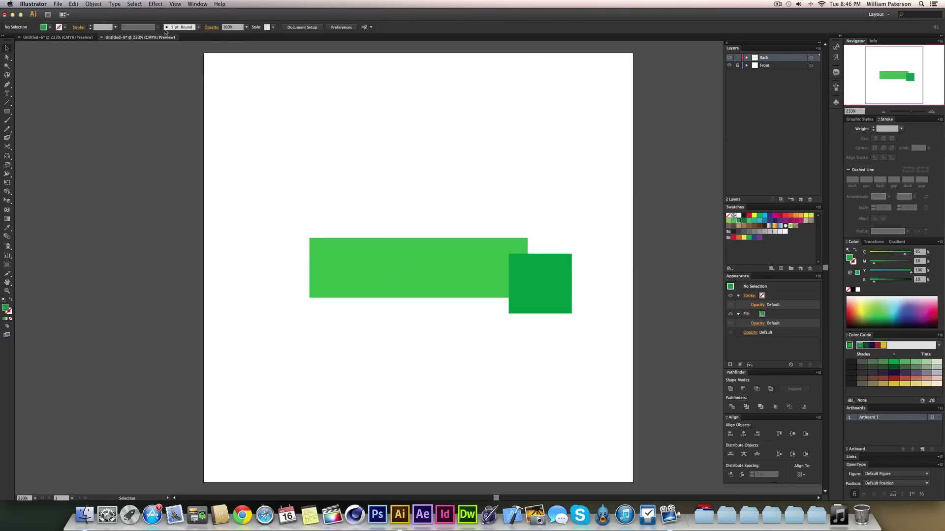
{"action": "left_click_drag", "start_coordinate": [619, 236], "coordinate": [564, 364]}
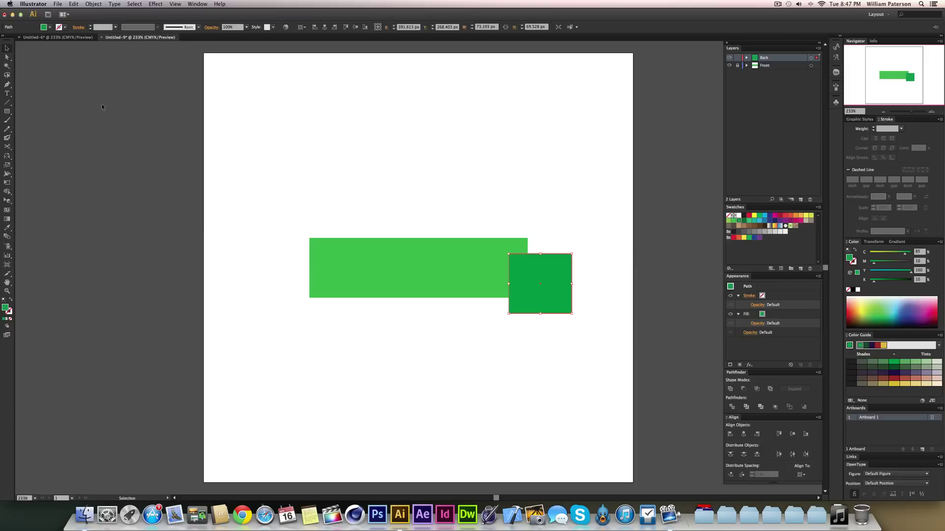
{"action": "left_click", "coordinate": [94, 3]}
{"action": "mouse_move", "coordinate": [143, 142]}
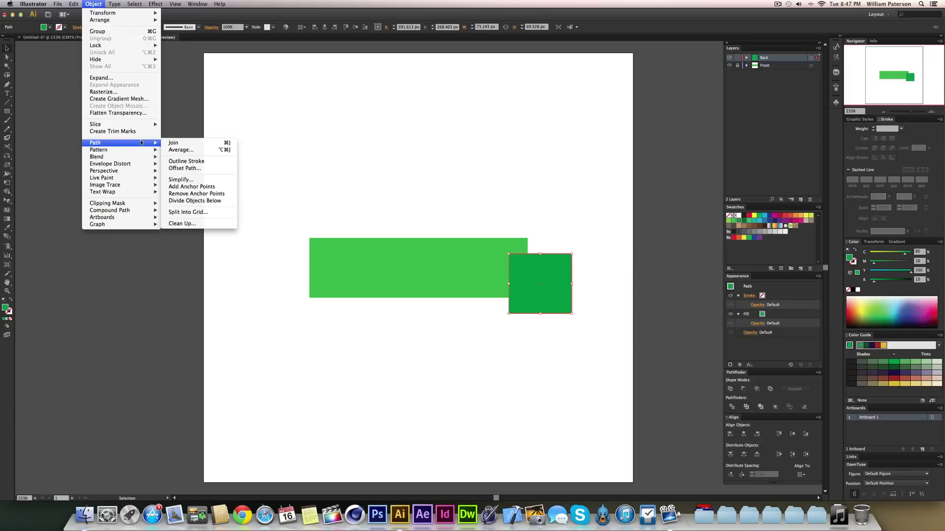
{"action": "left_click", "coordinate": [220, 188]}
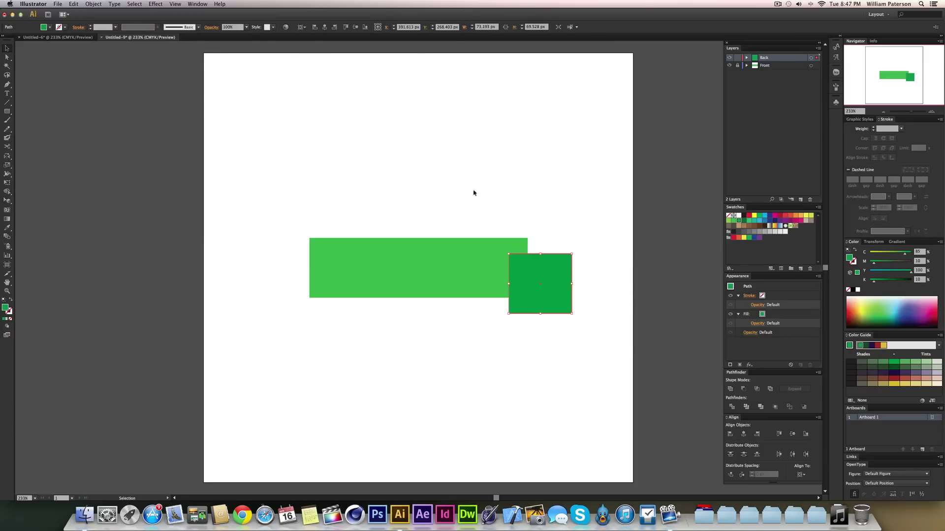
Move the middle anchor point of the dark rectangle's right side inward to cut a V-shaped ribbon notch.
{"action": "key", "text": "a"}
{"action": "key", "text": "a"}
{"action": "left_click_drag", "start_coordinate": [589, 274], "coordinate": [551, 286]}
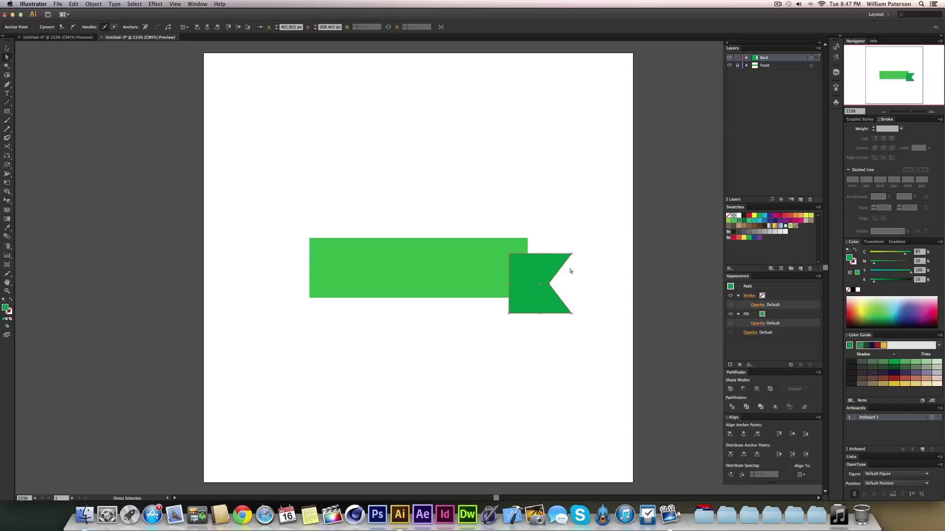
{"action": "key", "text": "v"}
{"action": "left_click", "coordinate": [606, 281]}
{"action": "left_click_drag", "start_coordinate": [606, 227], "coordinate": [527, 348]}
{"action": "left_click", "coordinate": [612, 224]}
Unlock the Front layer.
{"action": "left_click", "coordinate": [737, 66]}
{"action": "left_click", "coordinate": [737, 67]}
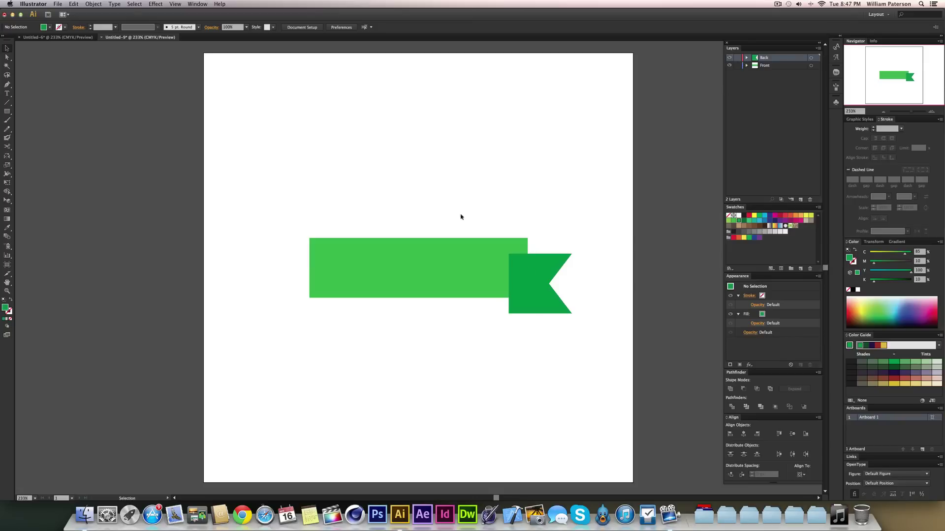
Try to send the notched dark green shape backward, behind the light green rectangle, with the Arrange command.
{"action": "left_click", "coordinate": [436, 275]}
{"action": "left_click_drag", "start_coordinate": [592, 221], "coordinate": [545, 308]}
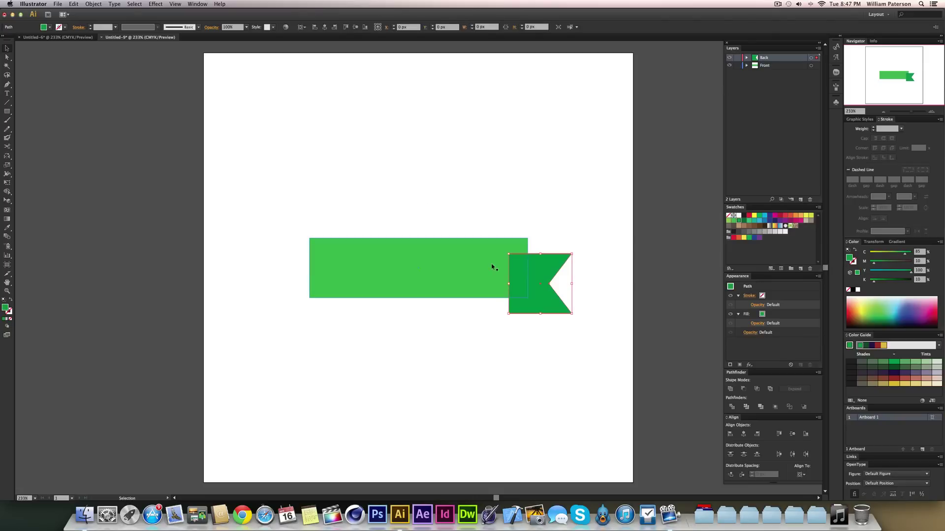
{"action": "key", "text": "super+bracketleft"}
{"action": "key", "text": "super+bracketleft"}
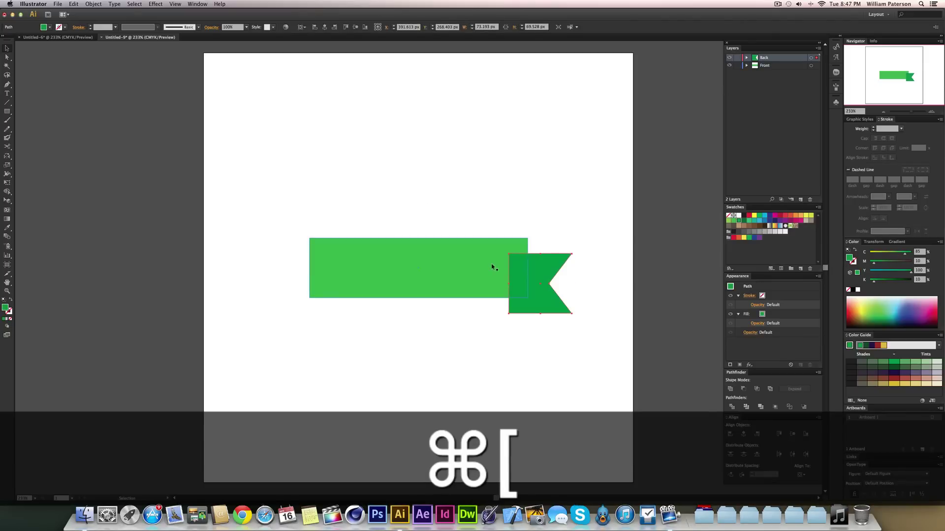
{"action": "left_click", "coordinate": [602, 255]}
{"action": "left_click_drag", "start_coordinate": [612, 220], "coordinate": [556, 300]}
{"action": "right_click", "coordinate": [560, 255]}
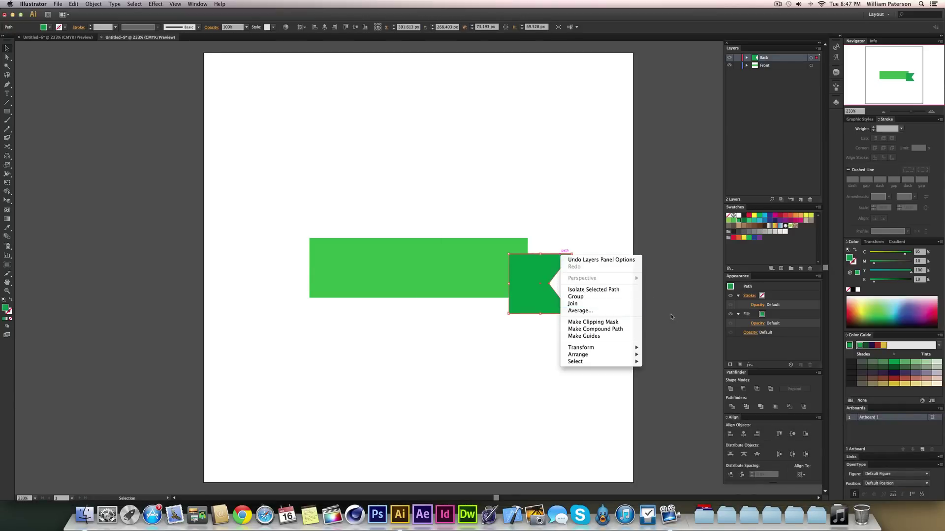
{"action": "mouse_move", "coordinate": [629, 357]}
{"action": "left_click", "coordinate": [669, 376]}
{"action": "left_click", "coordinate": [564, 347]}
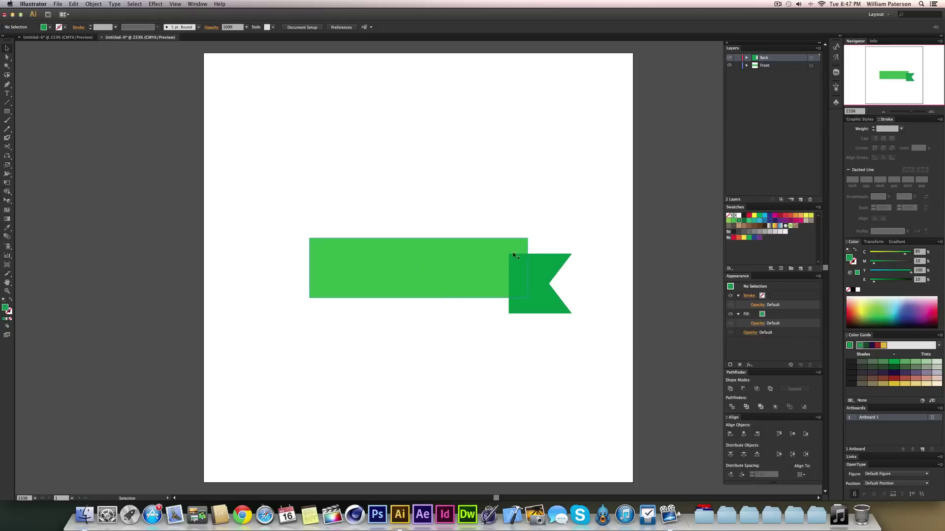
Move the Back layer beneath the Front layer so the notched tail sits behind the light green rectangle.
{"action": "left_click_drag", "start_coordinate": [547, 193], "coordinate": [514, 349]}
{"action": "left_click", "coordinate": [504, 409]}
{"action": "left_click_drag", "start_coordinate": [769, 63], "coordinate": [765, 86]}
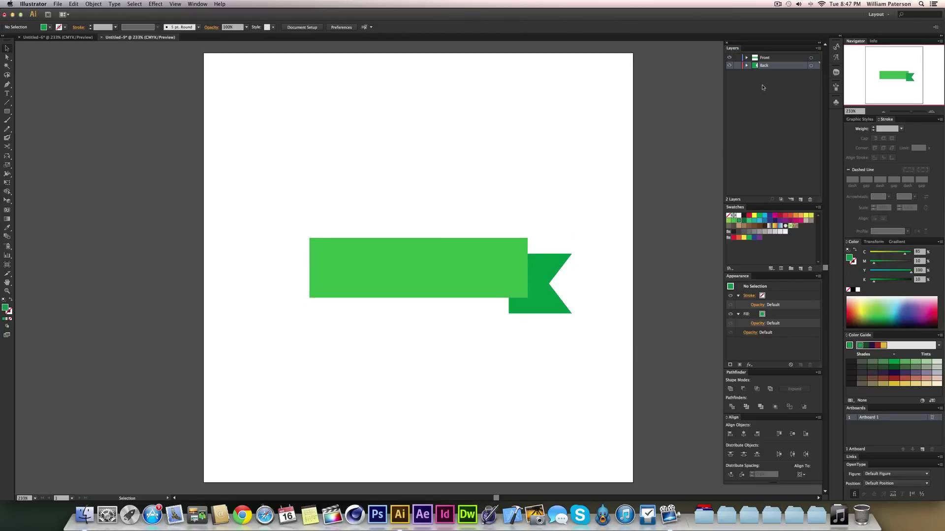
{"action": "left_click_drag", "start_coordinate": [596, 216], "coordinate": [558, 364]}
{"action": "left_click", "coordinate": [746, 66]}
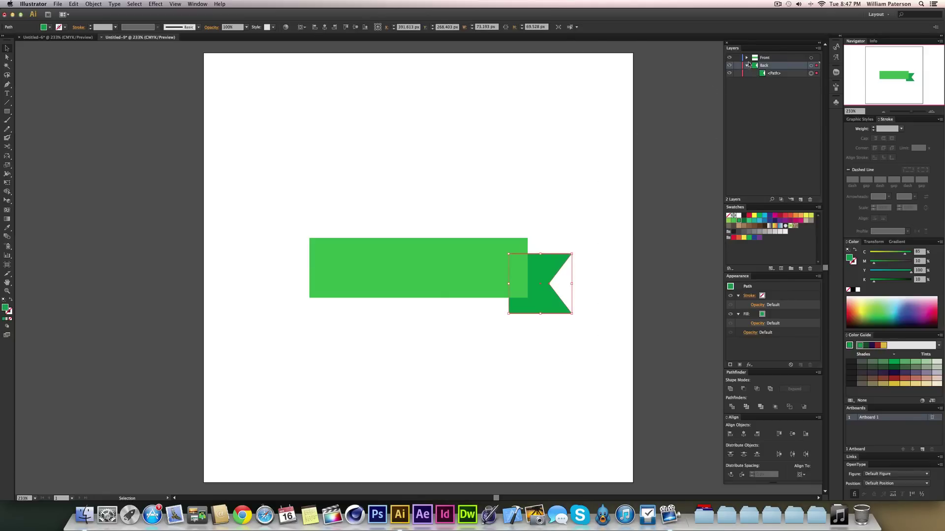
{"action": "left_click", "coordinate": [747, 66]}
{"action": "left_click", "coordinate": [687, 142]}
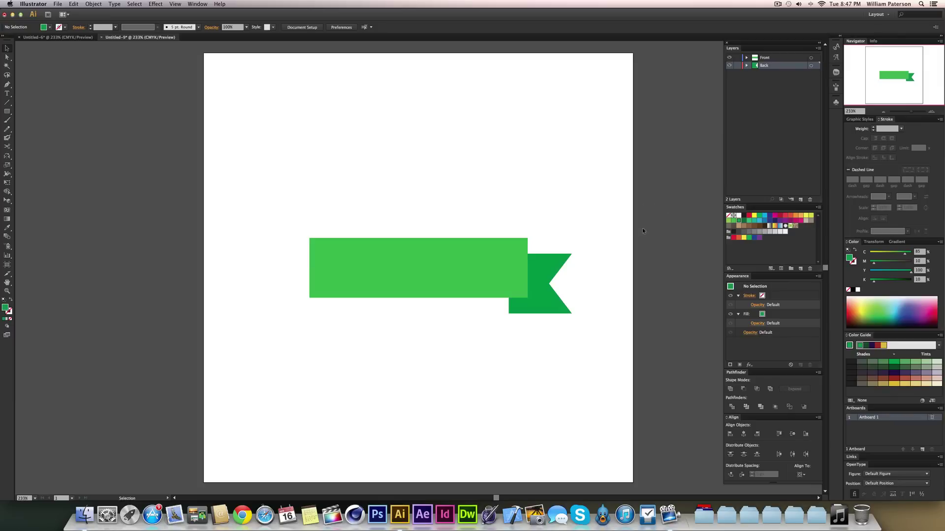
Lock the Front layer and move the notched dark green tail up by about 4 px.
{"action": "left_click_drag", "start_coordinate": [600, 222], "coordinate": [558, 347]}
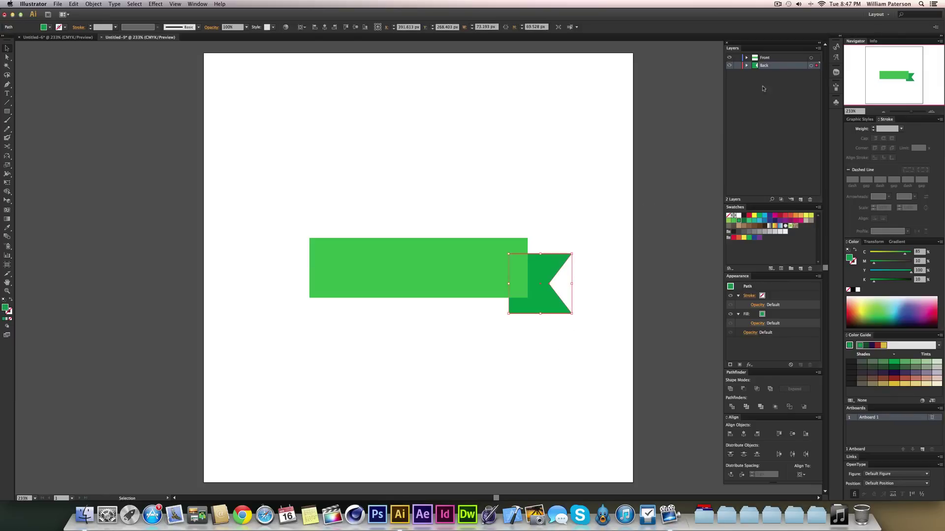
{"action": "left_click_drag", "start_coordinate": [564, 181], "coordinate": [530, 228]}
{"action": "left_click_drag", "start_coordinate": [609, 205], "coordinate": [558, 296]}
{"action": "left_click", "coordinate": [644, 260]}
{"action": "left_click", "coordinate": [592, 267]}
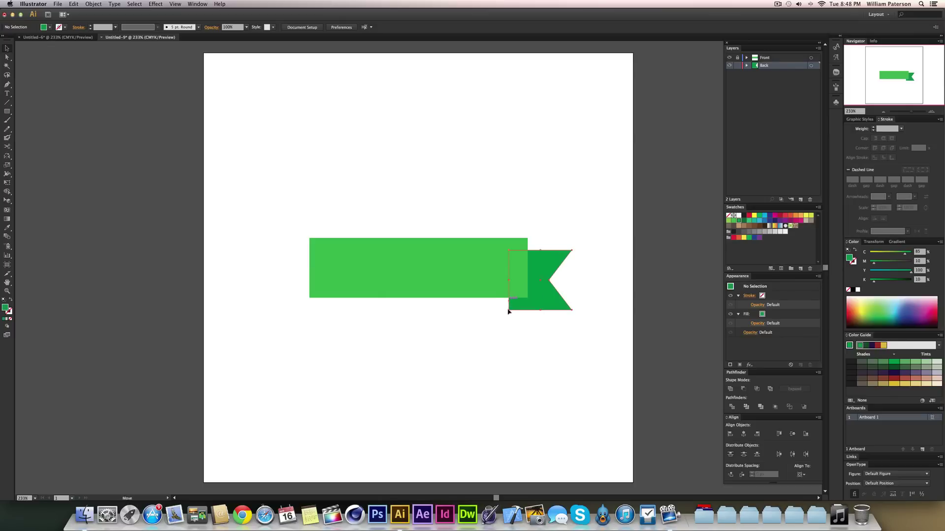
{"action": "left_click_drag", "start_coordinate": [508, 309], "coordinate": [514, 309]}
{"action": "key", "text": "ctrl+z"}
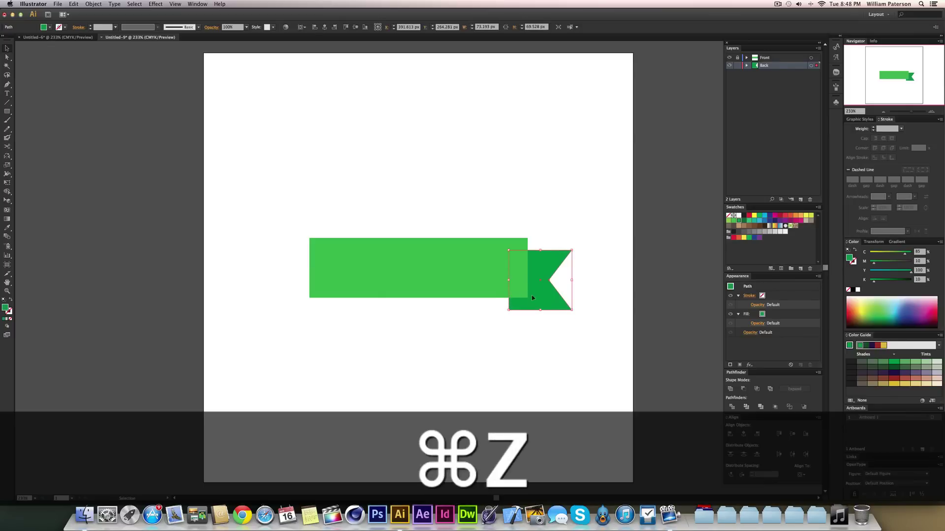
{"action": "left_click", "coordinate": [521, 351]}
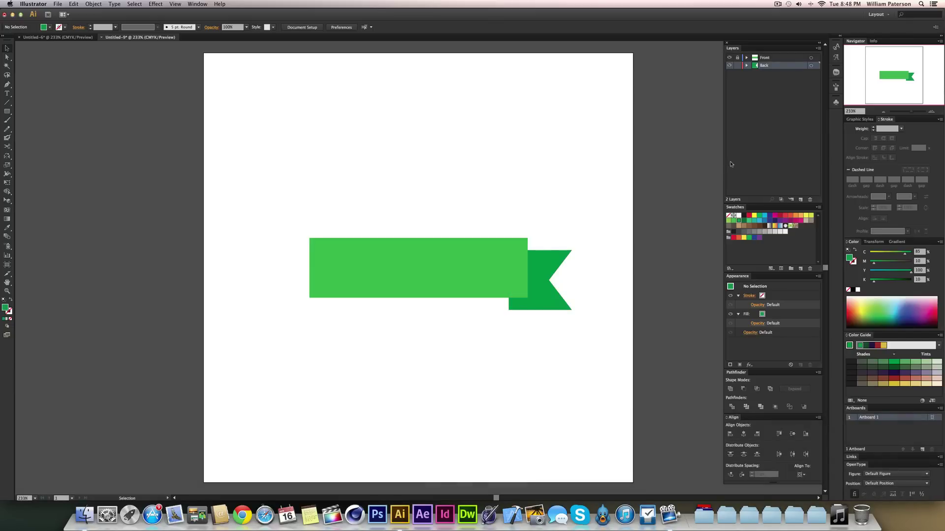
Draw a Pen triangle for the fold between the light rectangle's lower-right corner, the tail's lower-left corner and where the tail's left side meets the rectangle.
{"action": "key", "text": "p"}
{"action": "key", "text": "z"}
{"action": "left_click_drag", "start_coordinate": [467, 269], "coordinate": [596, 347]}
{"action": "scroll", "coordinate": [477, 394], "scroll_direction": "up", "scroll_amount": 5}
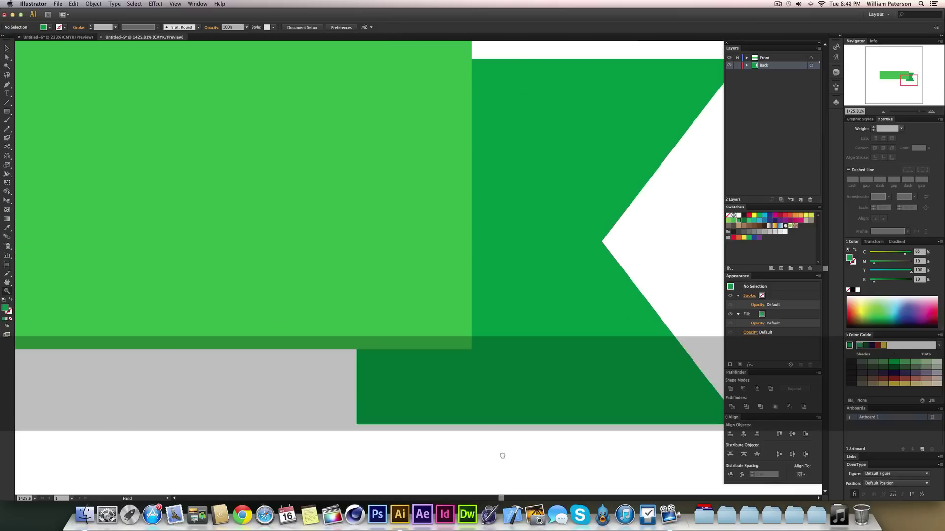
{"action": "key", "text": "p"}
{"action": "left_click", "coordinate": [471, 352]}
{"action": "key", "text": "cmd+z"}
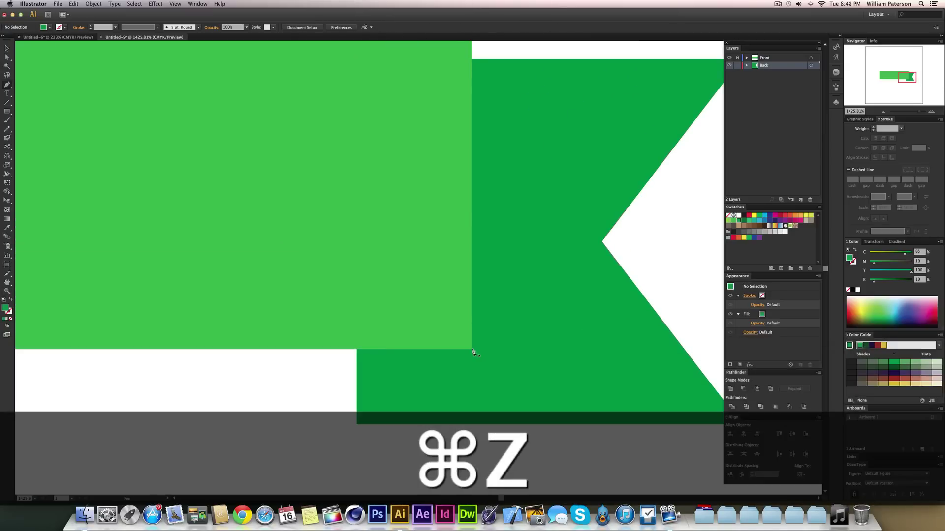
{"action": "left_click", "coordinate": [471, 350]}
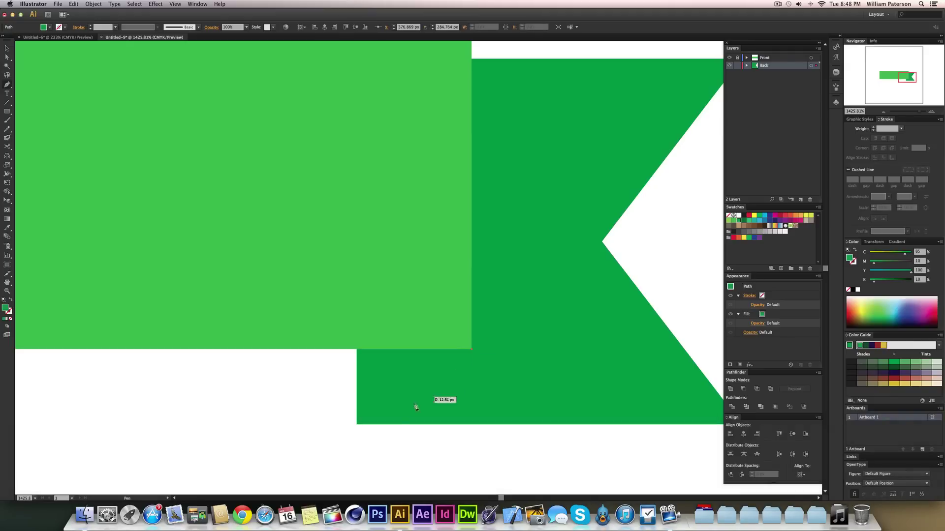
{"action": "left_click", "coordinate": [358, 425]}
{"action": "key", "text": "super+z"}
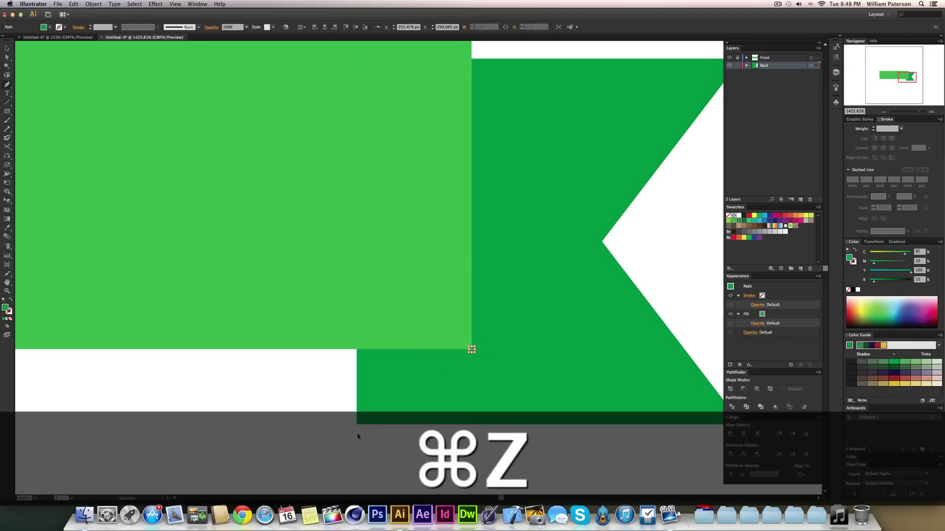
{"action": "left_click", "coordinate": [358, 425]}
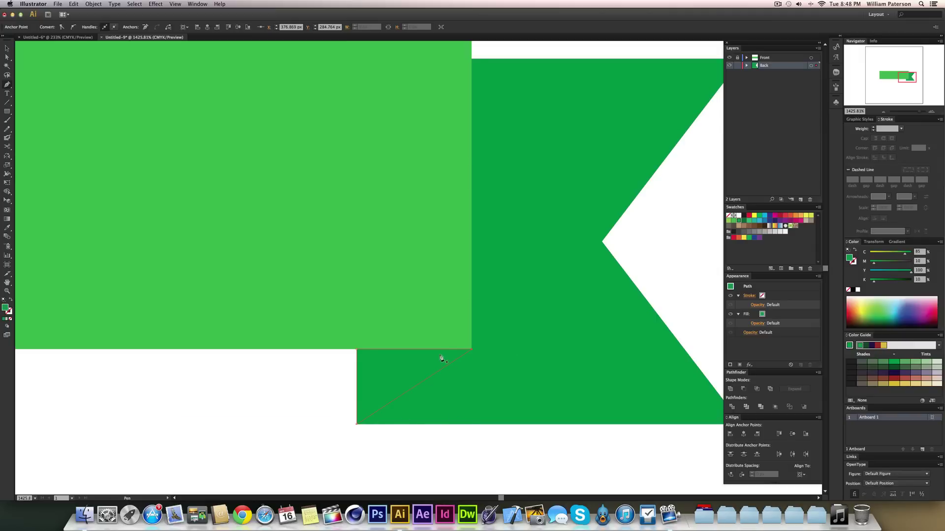
{"action": "key", "text": "v"}
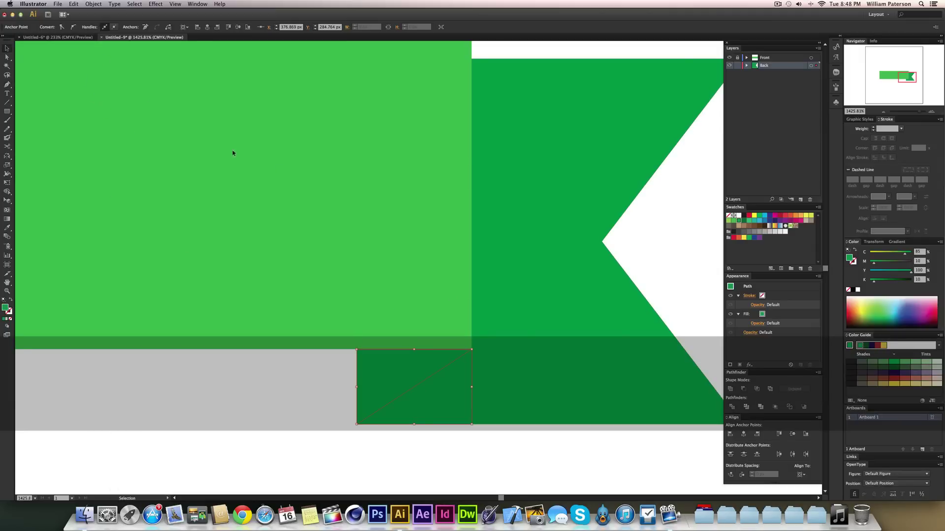
Fill the fold triangle with the darker green swatch C=90 M=30 Y=95 K=30 and deselect it.
{"action": "left_click", "coordinate": [383, 398]}
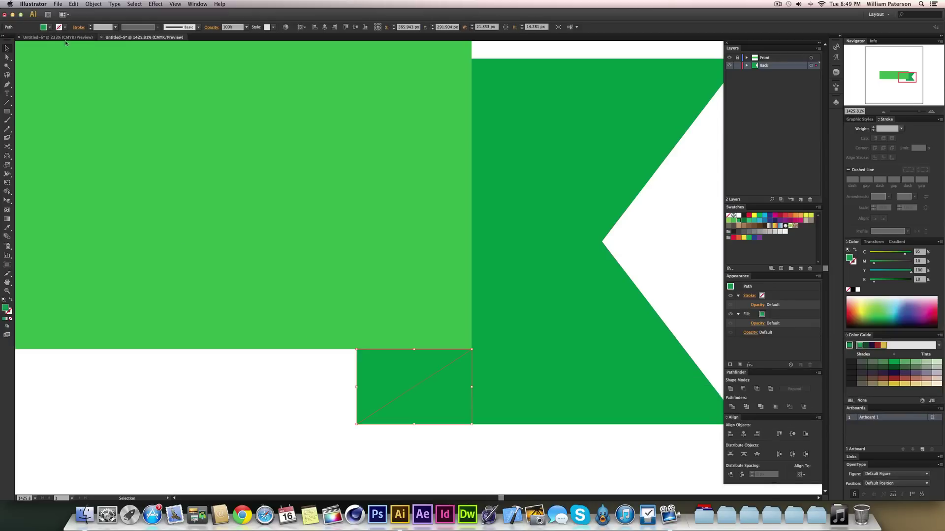
{"action": "left_click", "coordinate": [50, 27]}
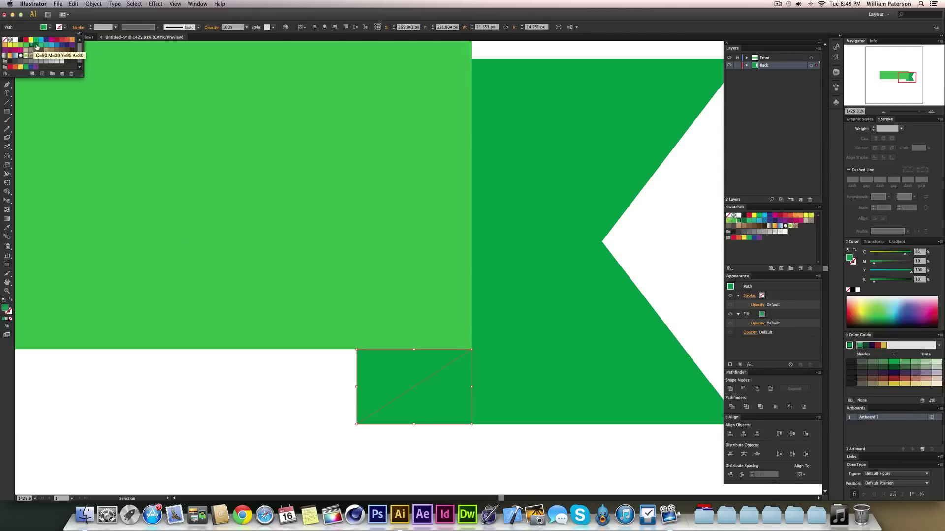
{"action": "left_click", "coordinate": [36, 46]}
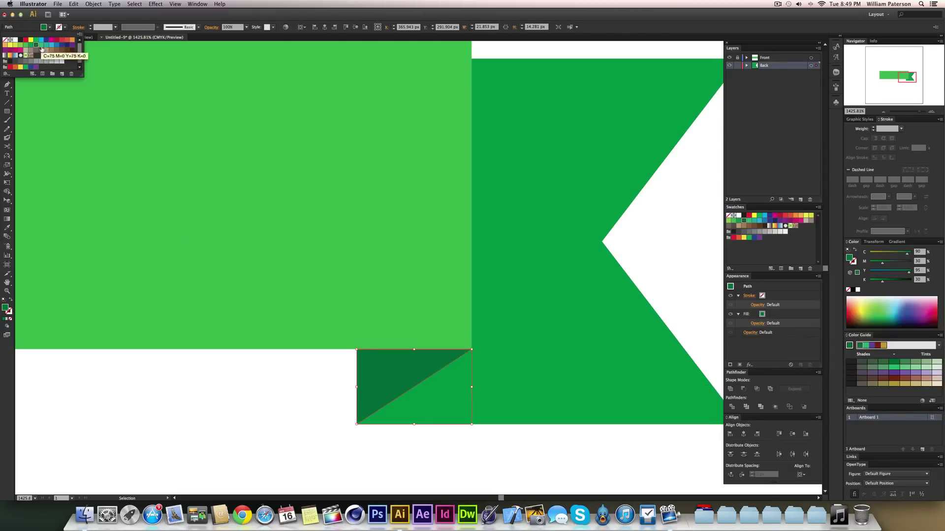
{"action": "left_click", "coordinate": [210, 404]}
Group the notched tail and its dark fold triangle together.
{"action": "key", "text": "super+0"}
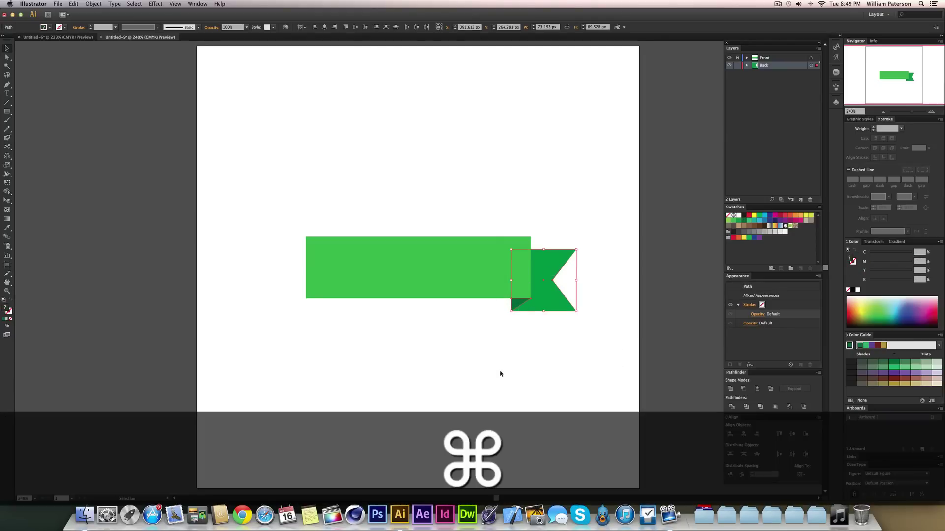
{"action": "left_click_drag", "start_coordinate": [502, 390], "coordinate": [615, 217]}
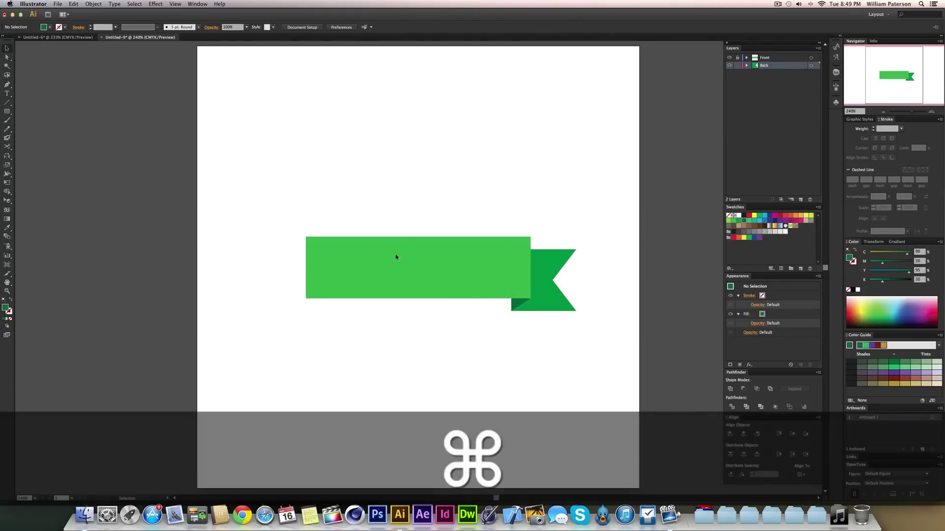
{"action": "left_click_drag", "start_coordinate": [626, 211], "coordinate": [491, 359]}
{"action": "key", "text": "super+g"}
{"action": "left_click", "coordinate": [490, 386]}
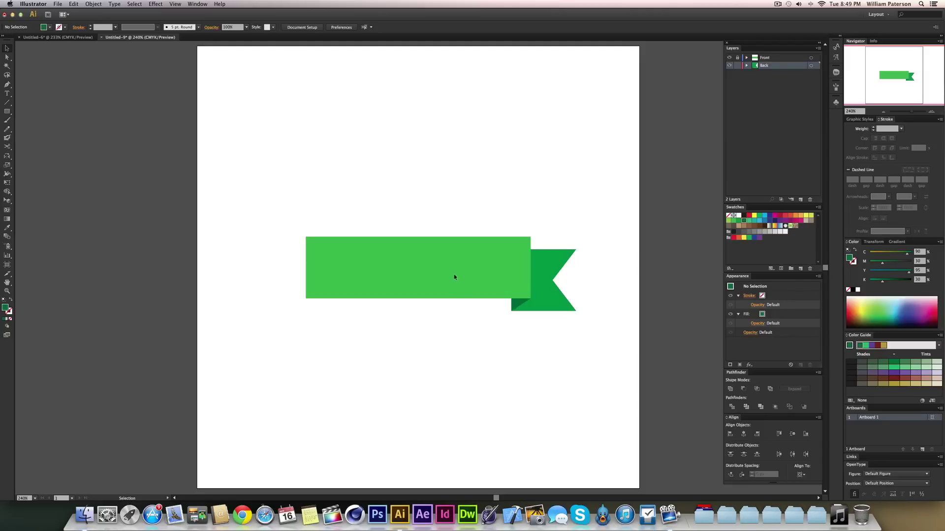
Draw a vertical line about 496 px long down the horizontal centre of the artboard.
{"action": "key", "text": "backslash"}
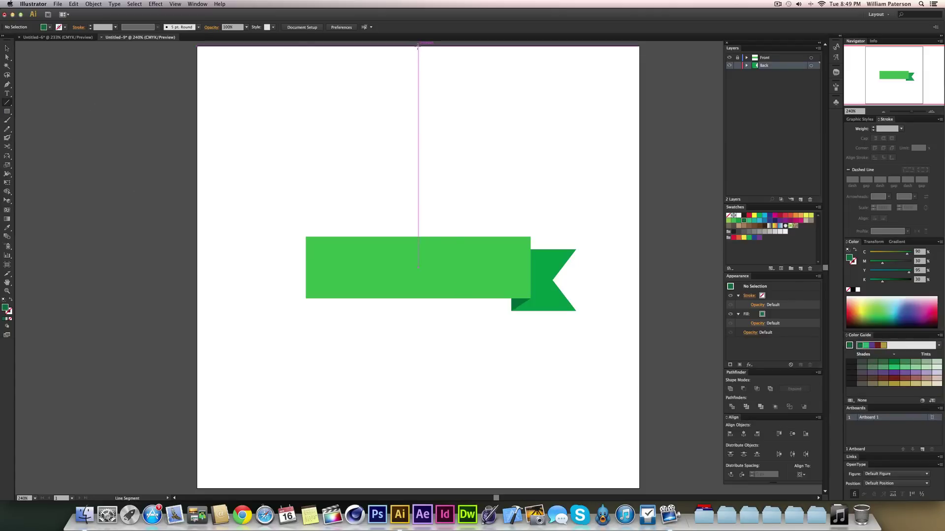
{"action": "left_click_drag", "start_coordinate": [418, 48], "coordinate": [436, 487]}
{"action": "key", "text": "v"}
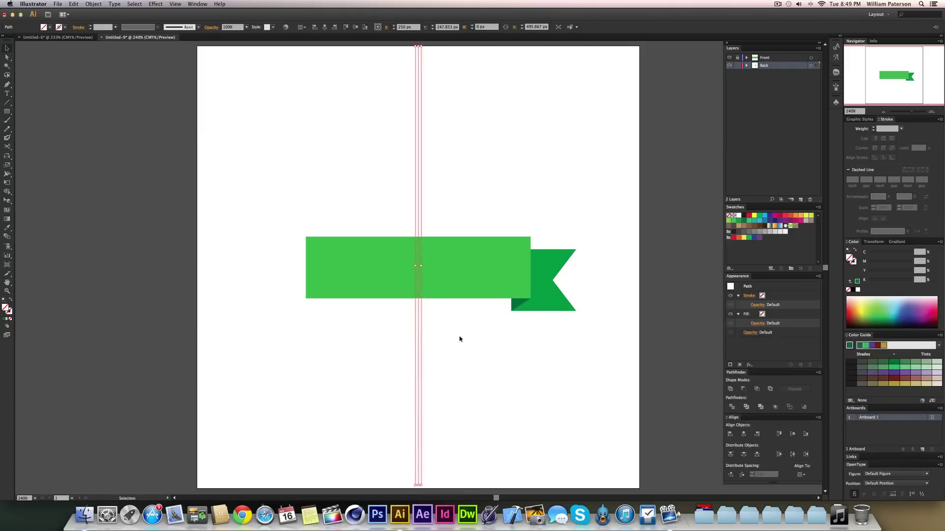
Give the vertical centre line a black 1 pt stroke and deselect it.
{"action": "key", "text": "x"}
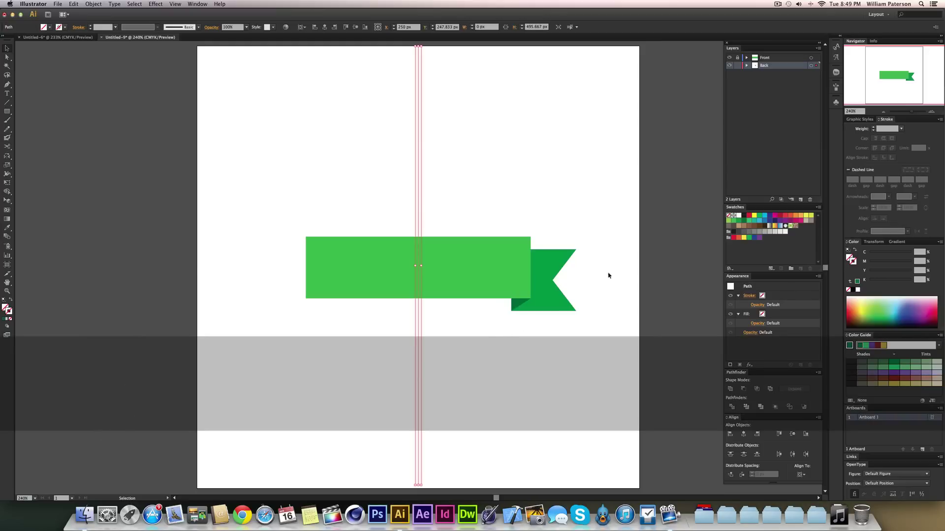
{"action": "left_click", "coordinate": [59, 26]}
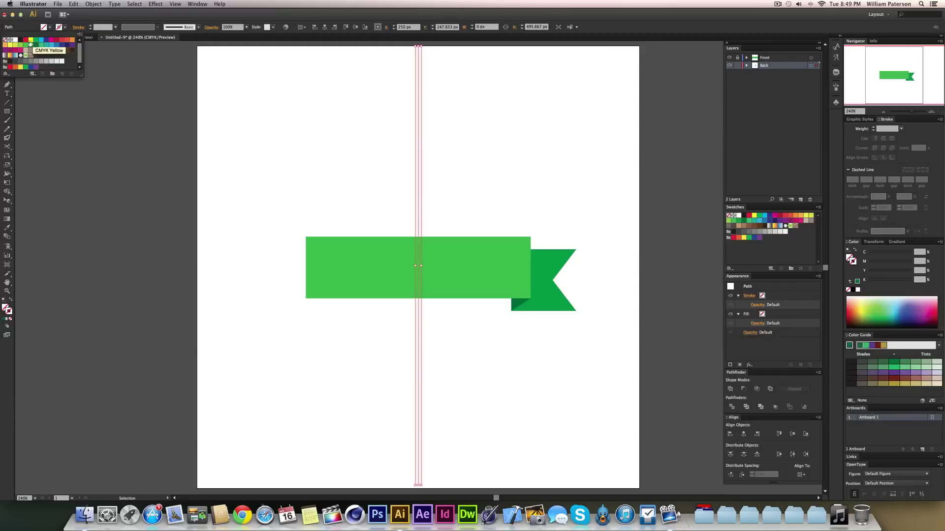
{"action": "left_click", "coordinate": [20, 40]}
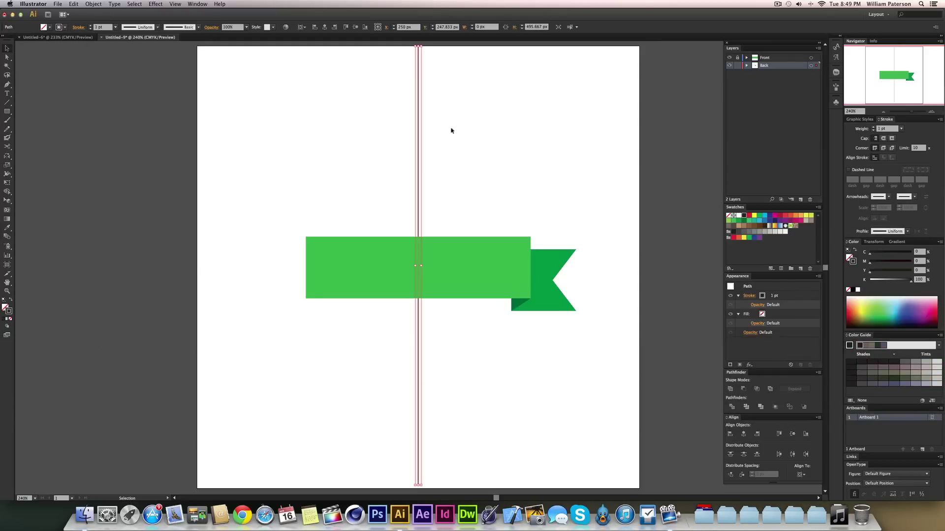
{"action": "left_click", "coordinate": [473, 132]}
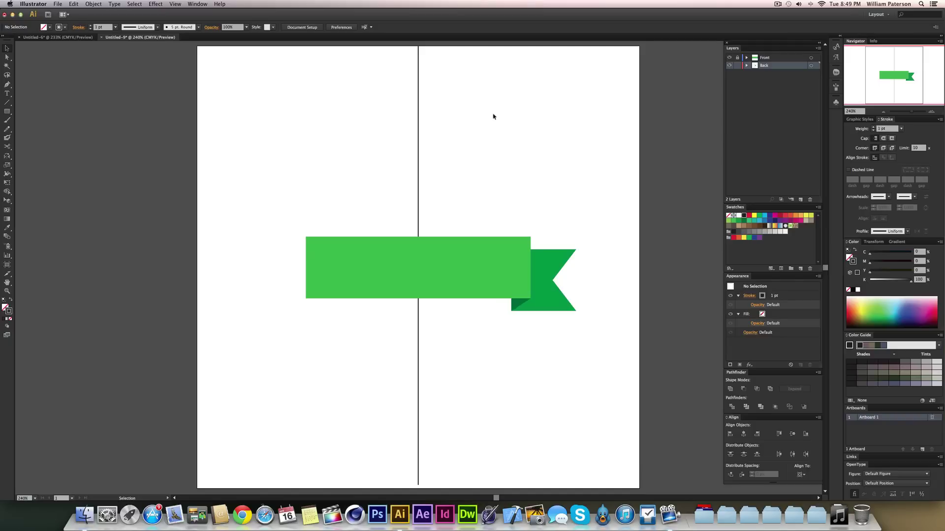
Align the vertical line to the artboard's vertical centre.
{"action": "left_click", "coordinate": [418, 175]}
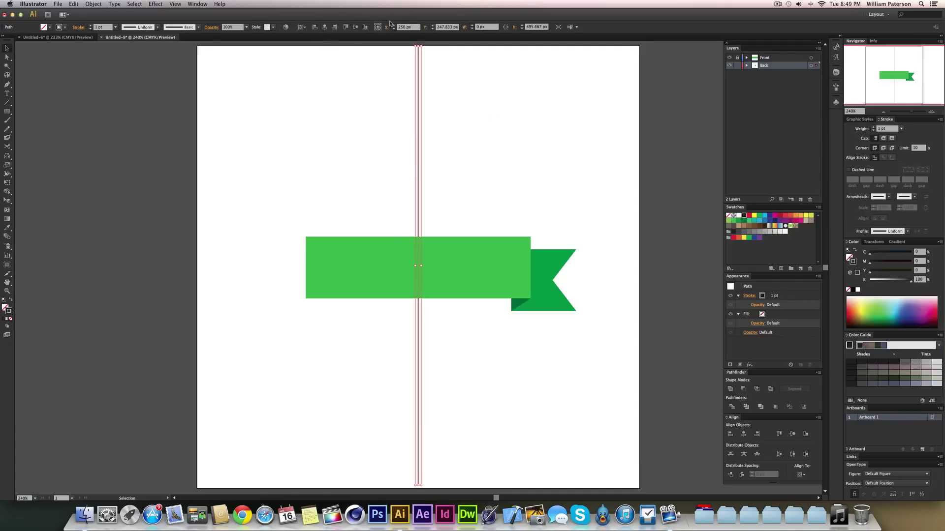
{"action": "left_click", "coordinate": [356, 28]}
{"action": "left_click", "coordinate": [515, 142]}
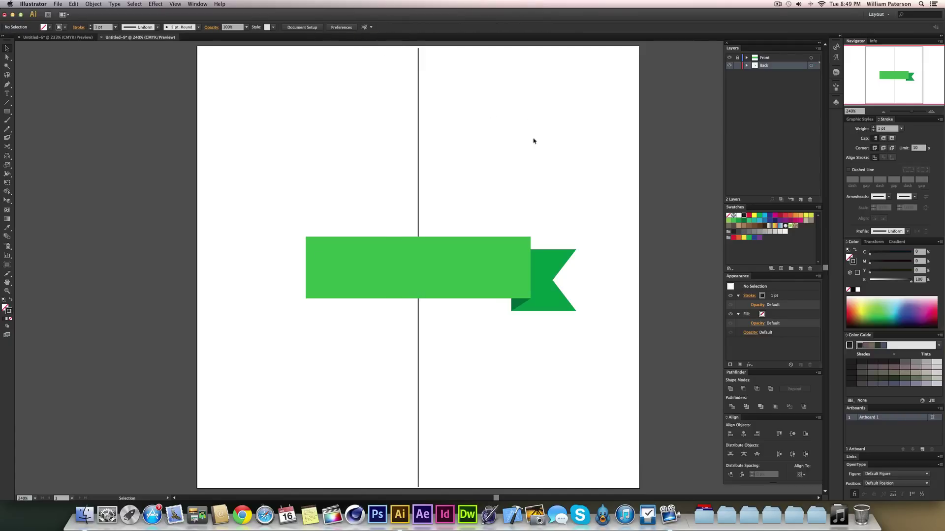
Duplicate the vertical centre line in place and rotate the copy 90° to form a horizontal centre line.
{"action": "left_click_drag", "start_coordinate": [516, 124], "coordinate": [325, 165]}
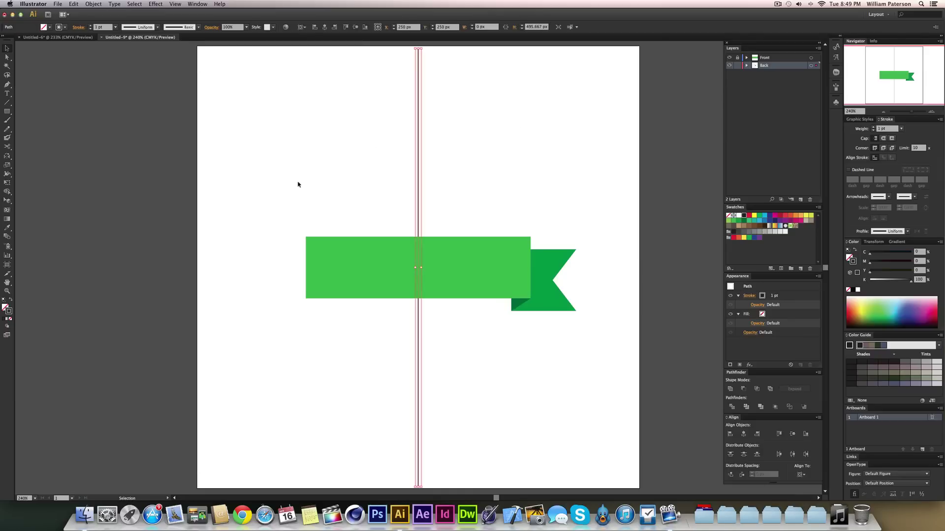
{"action": "key", "text": "super"}
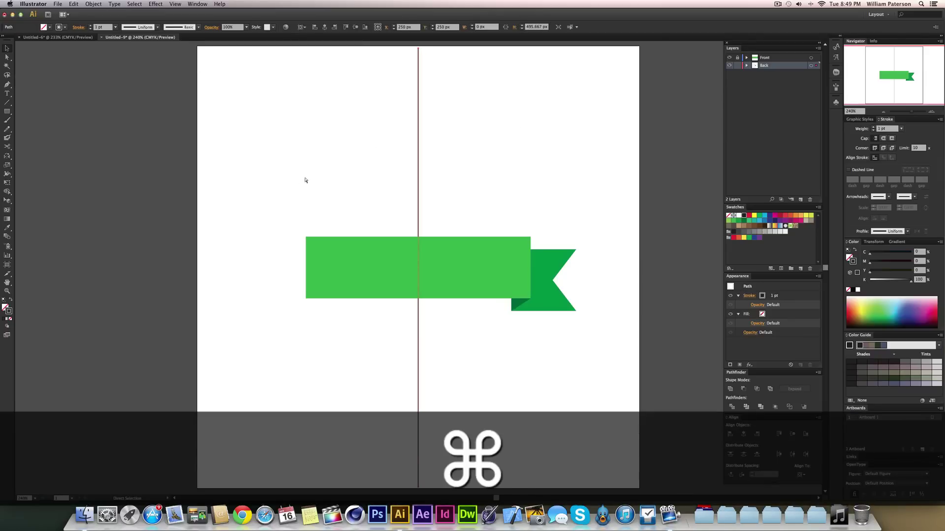
{"action": "key", "text": "super+c"}
{"action": "key", "text": "super+f"}
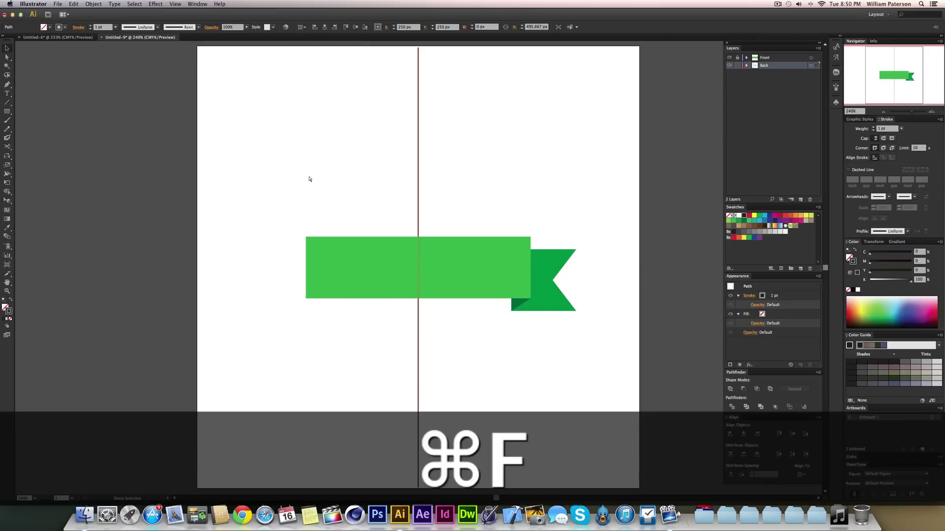
{"action": "key", "text": "e"}
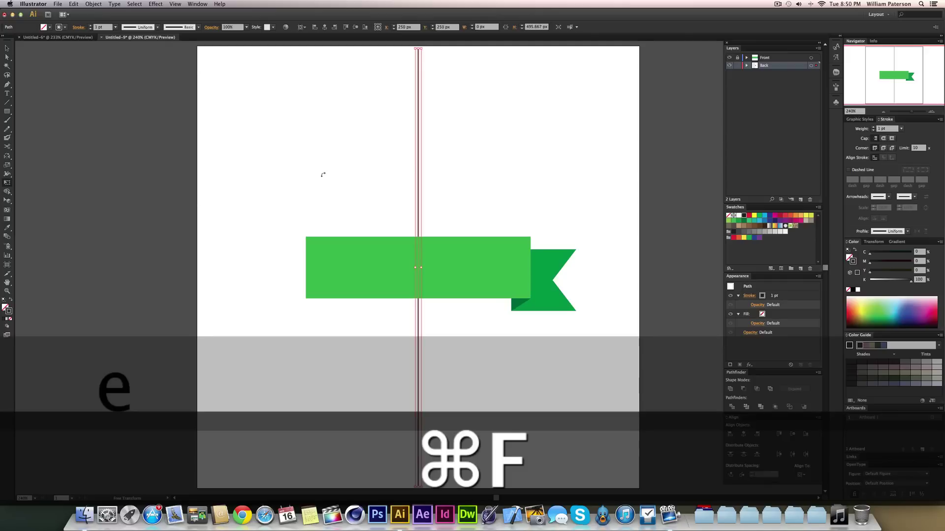
{"action": "key", "text": "shift"}
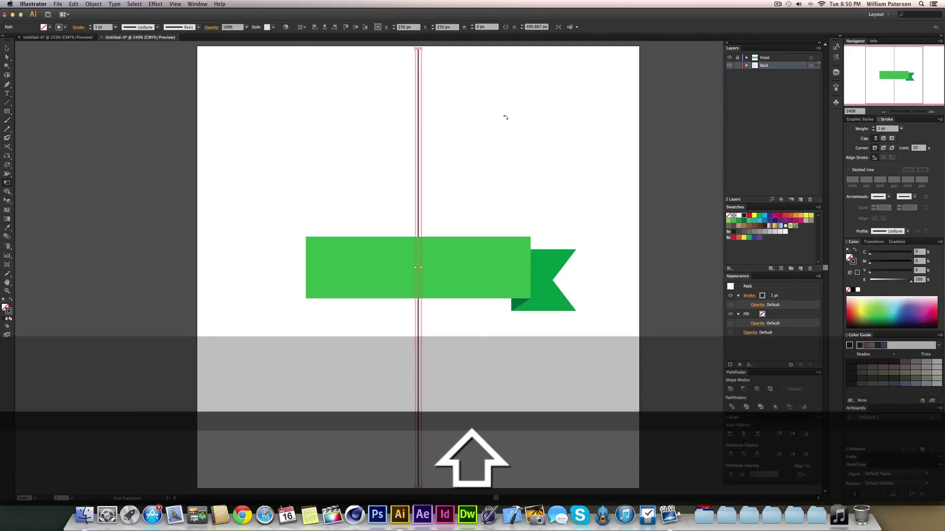
{"action": "left_click_drag", "start_coordinate": [534, 164], "coordinate": [448, 274]}
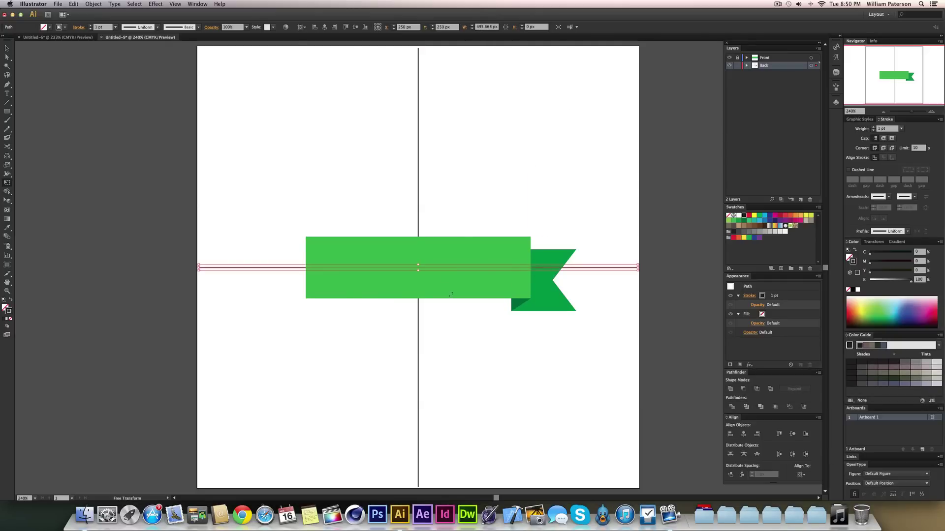
Select both crossing centre lines and convert them into guides.
{"action": "key", "text": "v"}
{"action": "left_click_drag", "start_coordinate": [618, 224], "coordinate": [630, 333]}
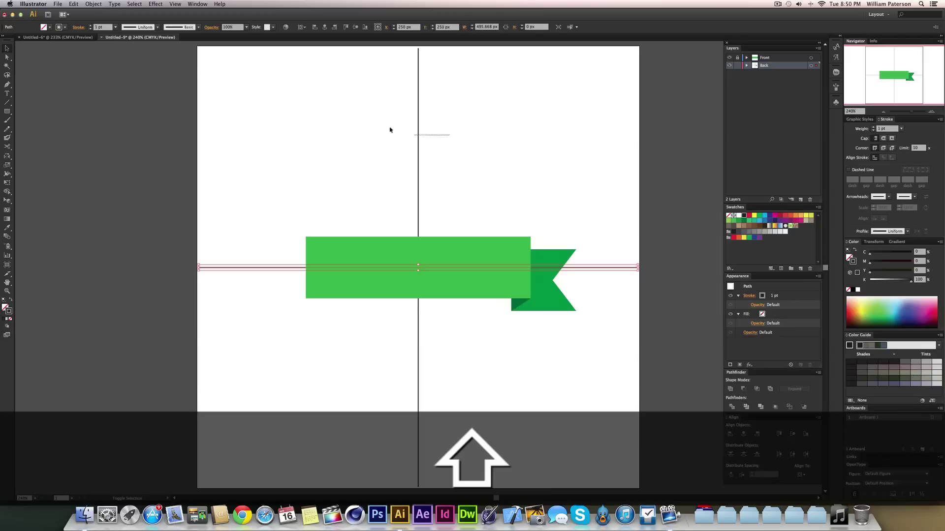
{"action": "left_click", "coordinate": [417, 134], "text": "shift"}
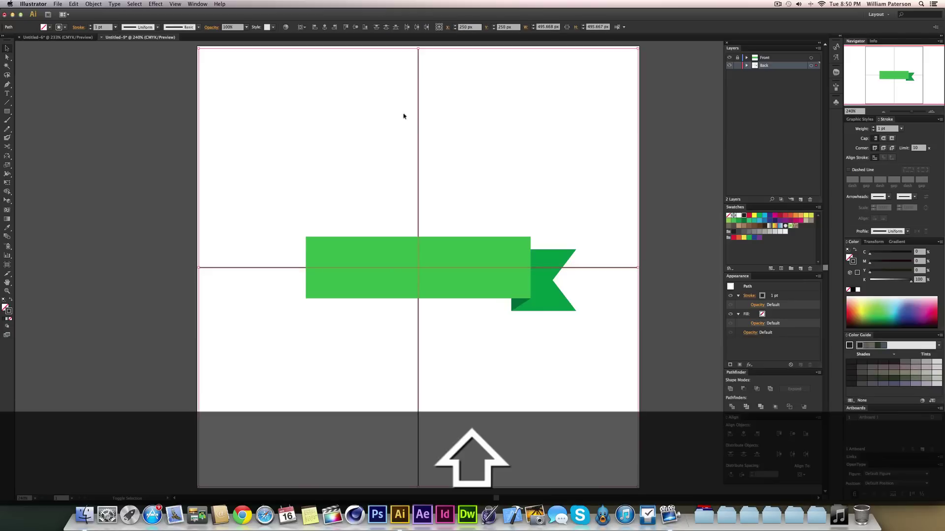
{"action": "key", "text": "super+5"}
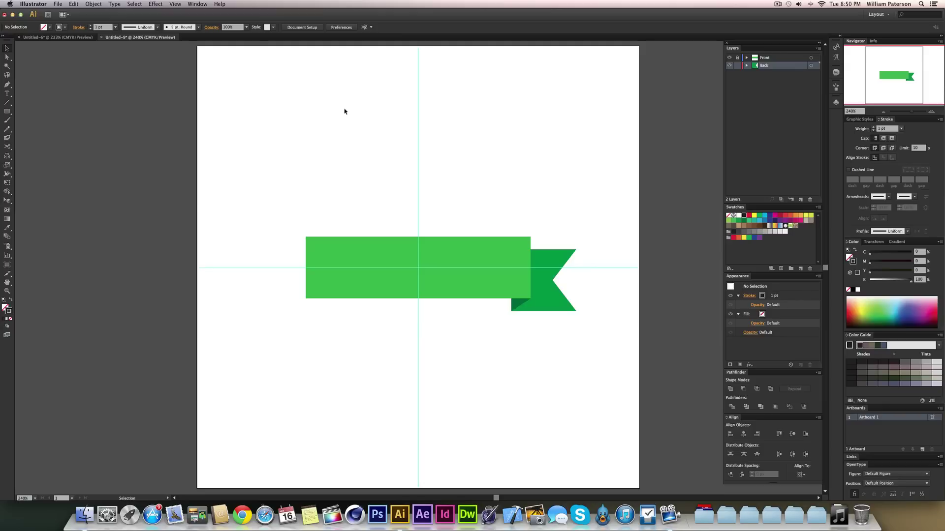
Select the notched tail group and set the Reflect tool's origin at the intersection of the guides.
{"action": "left_click_drag", "start_coordinate": [608, 256], "coordinate": [504, 352]}
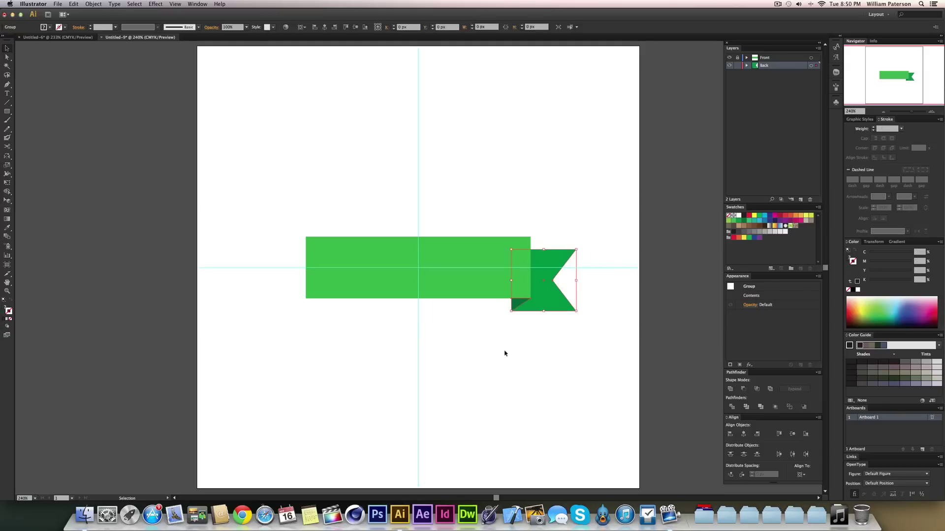
{"action": "left_click_drag", "start_coordinate": [239, 205], "coordinate": [213, 366]}
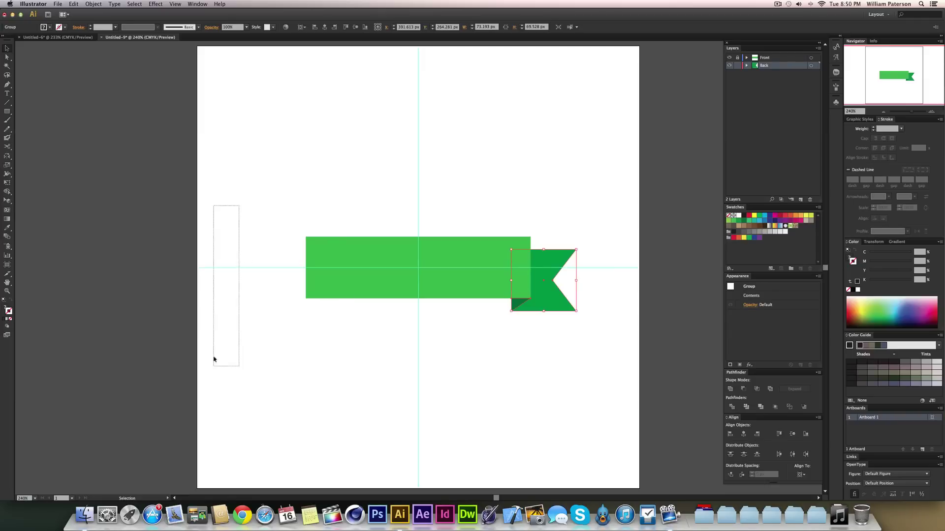
{"action": "left_click_drag", "start_coordinate": [245, 207], "coordinate": [234, 320]}
{"action": "left_click_drag", "start_coordinate": [496, 152], "coordinate": [403, 187]}
{"action": "left_click_drag", "start_coordinate": [604, 211], "coordinate": [493, 410]}
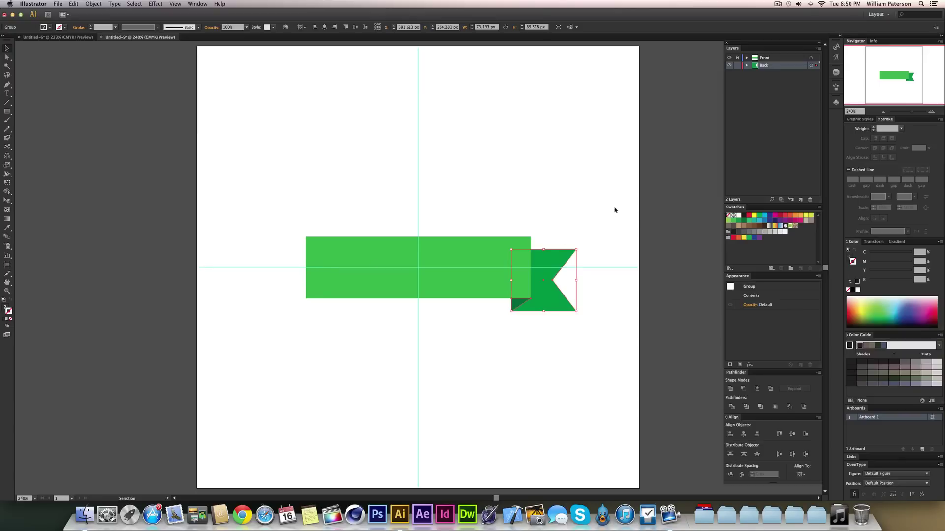
{"action": "left_click_drag", "start_coordinate": [611, 229], "coordinate": [473, 376]}
{"action": "key", "text": "o"}
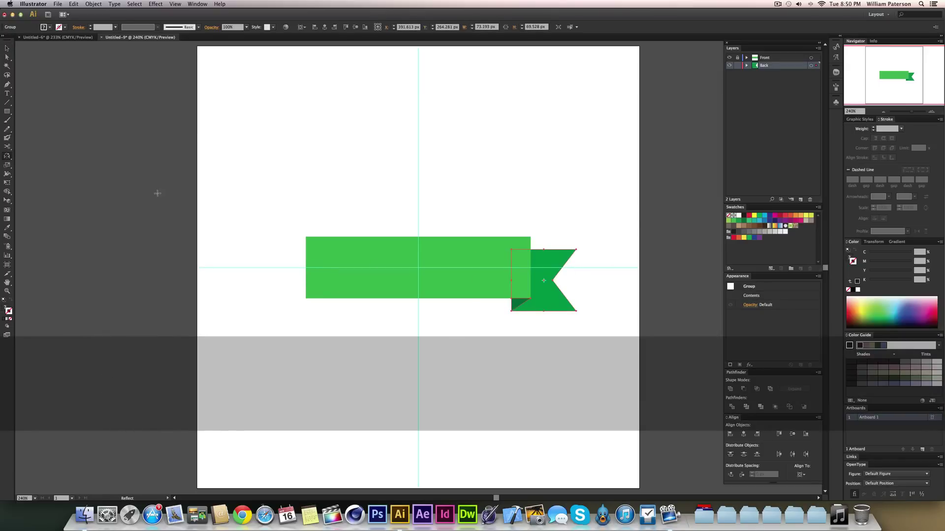
{"action": "key", "text": "alt"}
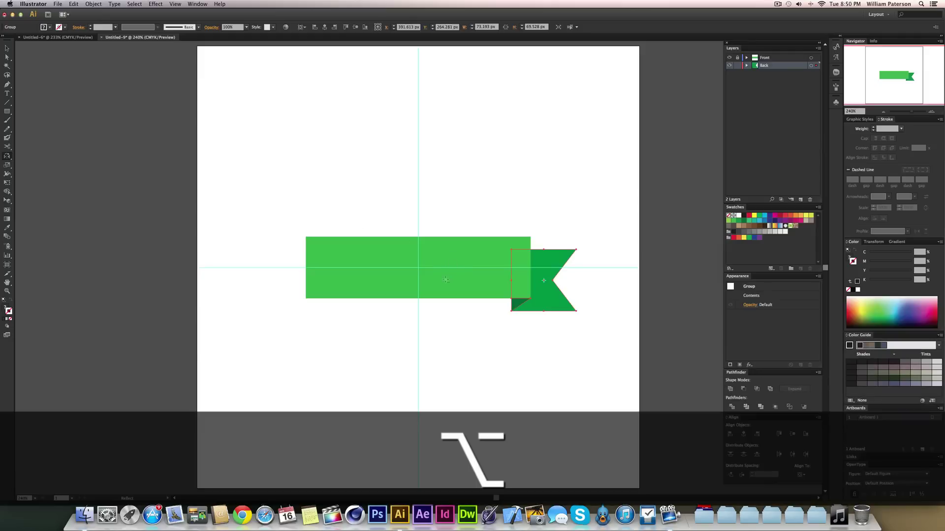
{"action": "left_click", "coordinate": [418, 266], "text": "alt"}
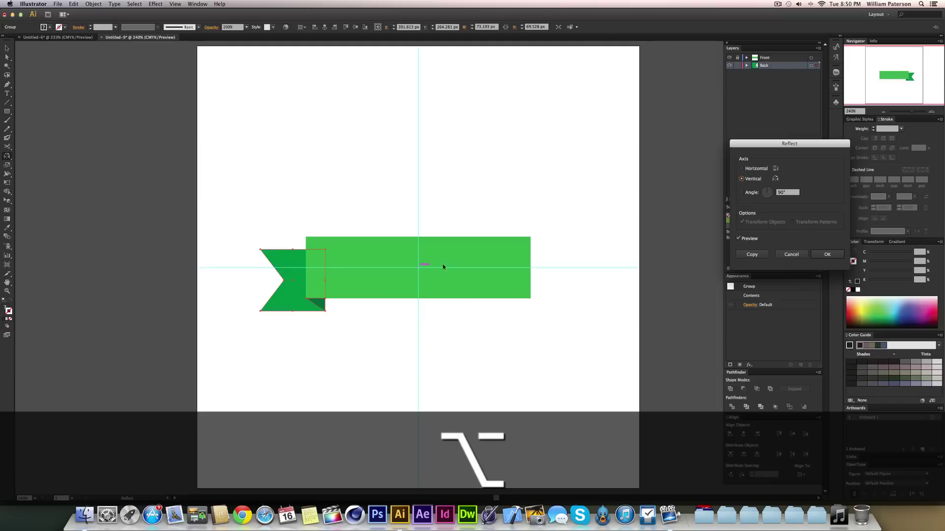
Preview the reflection across the vertical axis, create it as a copy of the tail, and deselect it.
{"action": "left_click_drag", "start_coordinate": [786, 149], "coordinate": [538, 130]}
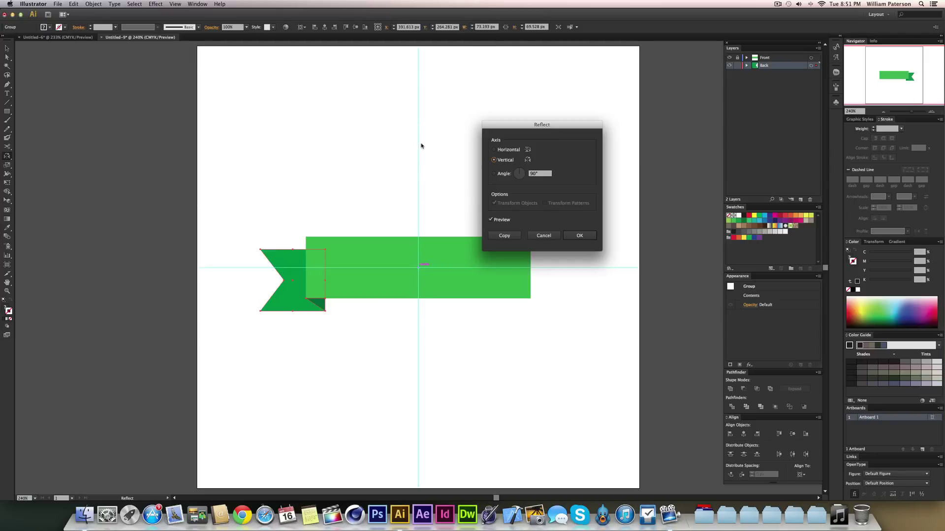
{"action": "key", "text": "Tab"}
{"action": "left_click", "coordinate": [491, 220]}
{"action": "left_click", "coordinate": [491, 220]}
{"action": "left_click", "coordinate": [491, 220]}
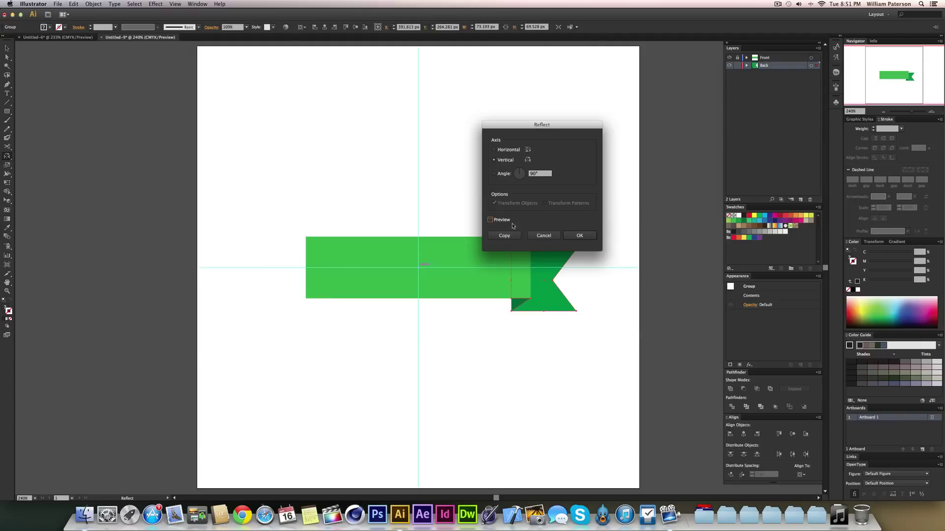
{"action": "left_click", "coordinate": [490, 219]}
{"action": "left_click", "coordinate": [505, 235]}
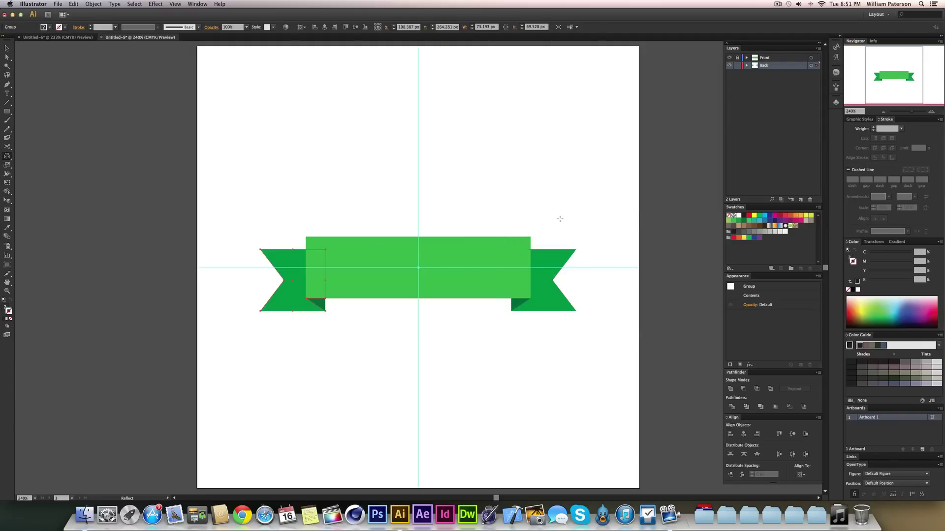
{"action": "key", "text": "v"}
{"action": "left_click", "coordinate": [575, 181]}
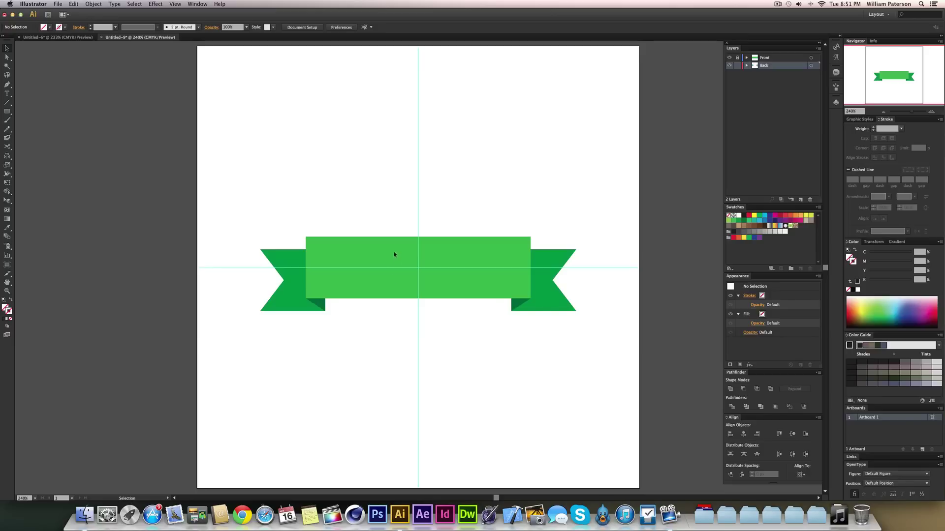
Hide the guides and add the point text "Your Text" above the ribbon.
{"action": "key", "text": "super"}
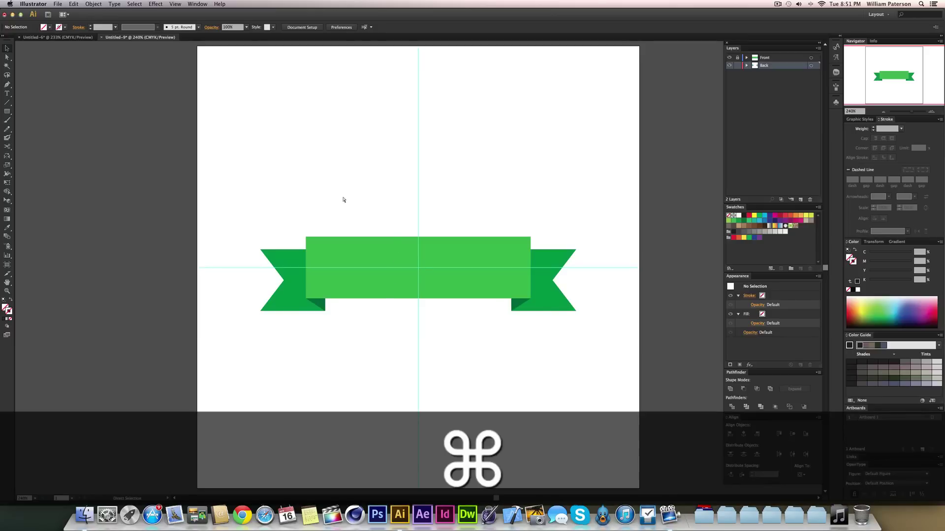
{"action": "key", "text": "super+semicolon"}
{"action": "key", "text": "t"}
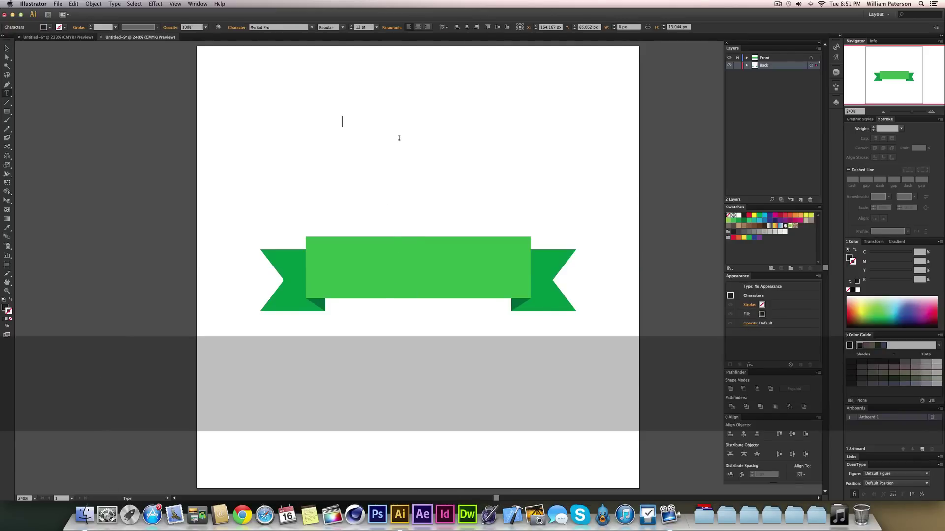
{"action": "key", "text": "super+semicolon"}
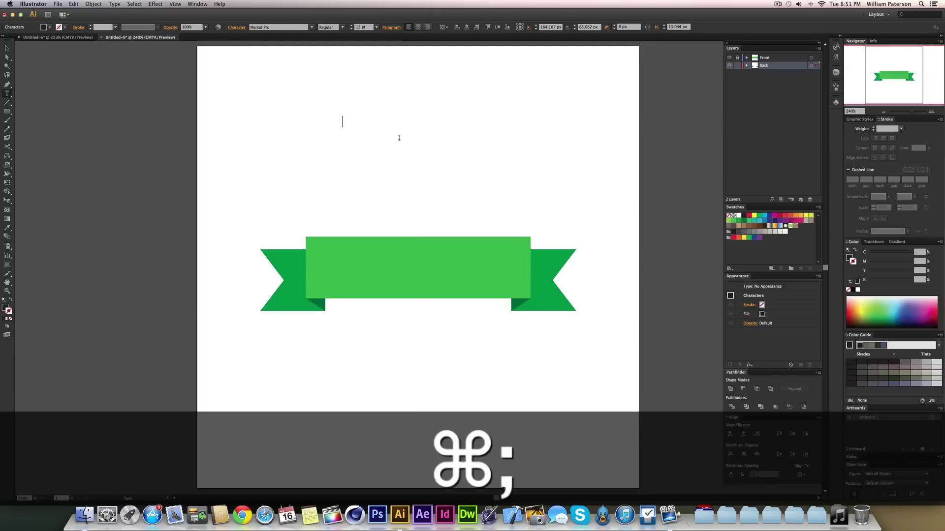
{"action": "key", "text": "shift"}
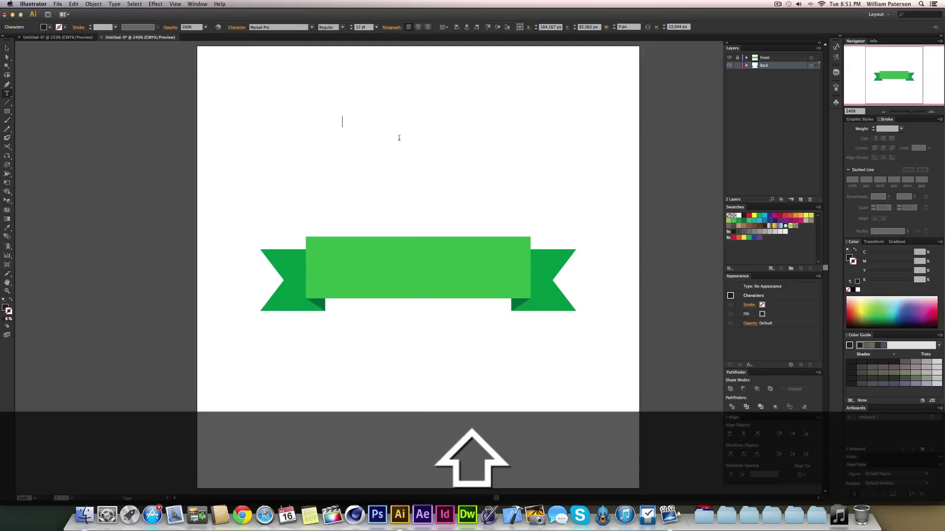
{"action": "type", "text": "You're"}
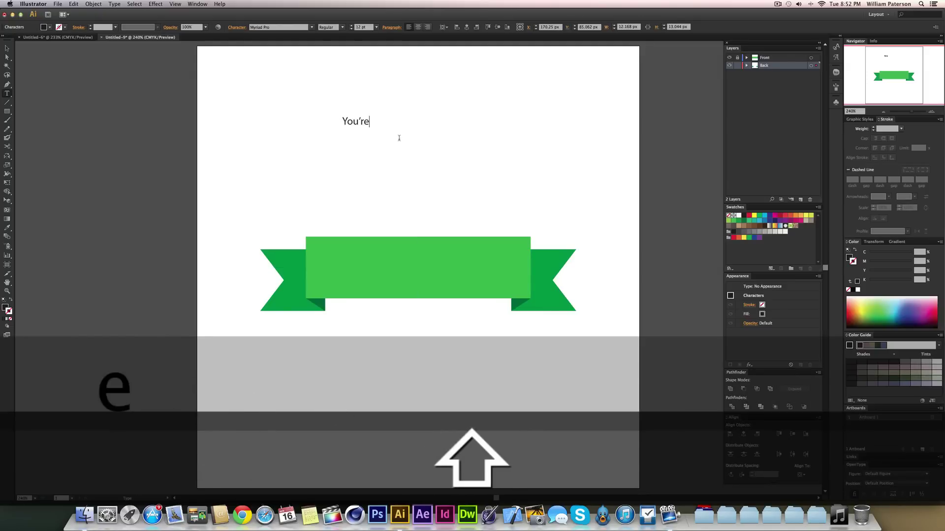
{"action": "key", "text": "BackSpace"}
{"action": "key", "text": "BackSpace"}
{"action": "key", "text": "BackSpace"}
{"action": "type", "text": "r Text"}
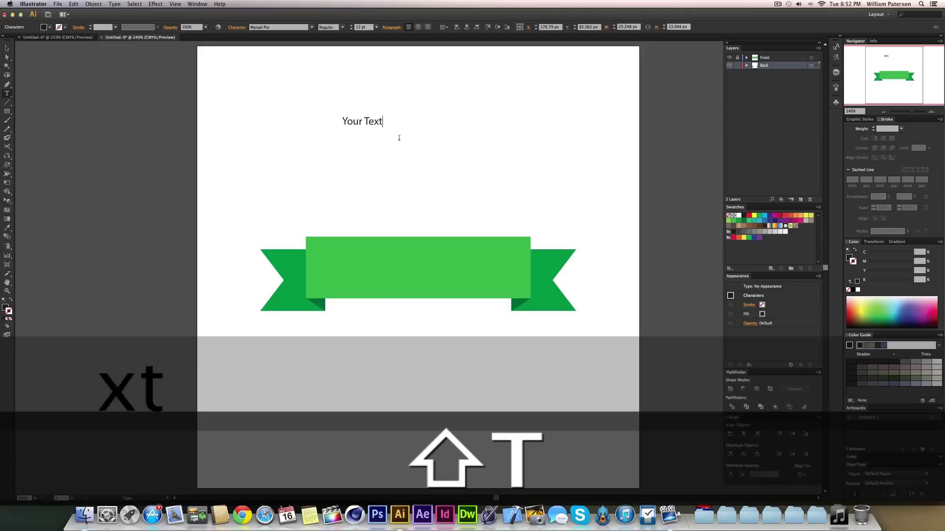
{"action": "key", "text": "super+Return"}
Check the finished example document, return to the ribbon drawing, and move the text onto the ribbon's front panel.
{"action": "left_click", "coordinate": [59, 37]}
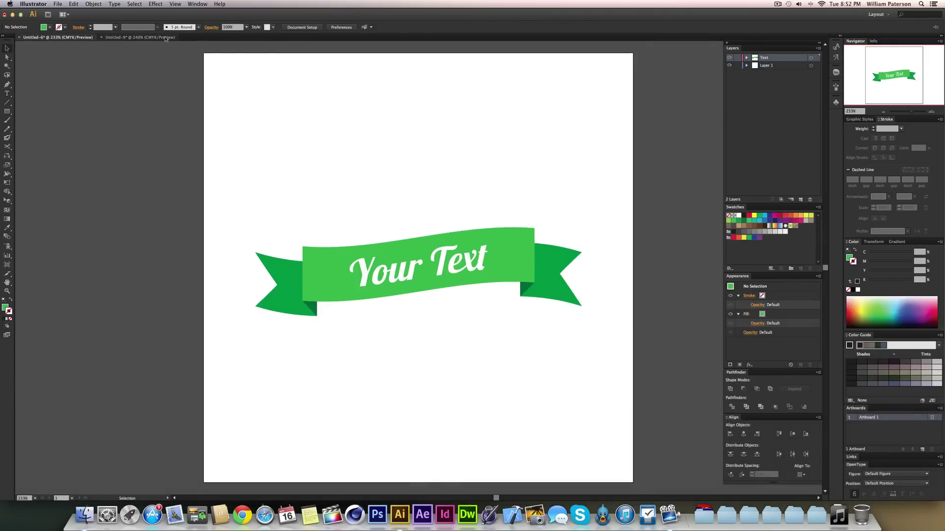
{"action": "left_click", "coordinate": [140, 37]}
{"action": "left_click_drag", "start_coordinate": [385, 121], "coordinate": [442, 267]}
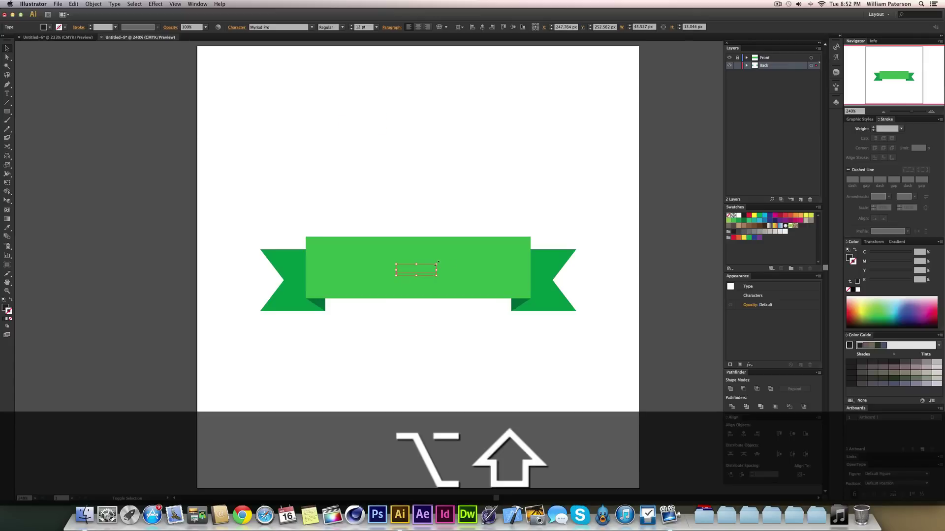
Put the text on a new layer above the Front layer and lock the Back layer.
{"action": "left_click", "coordinate": [747, 66], "text": "alt"}
{"action": "left_click", "coordinate": [801, 199]}
{"action": "left_click_drag", "start_coordinate": [781, 67], "coordinate": [737, 73]}
{"action": "left_click", "coordinate": [747, 74]}
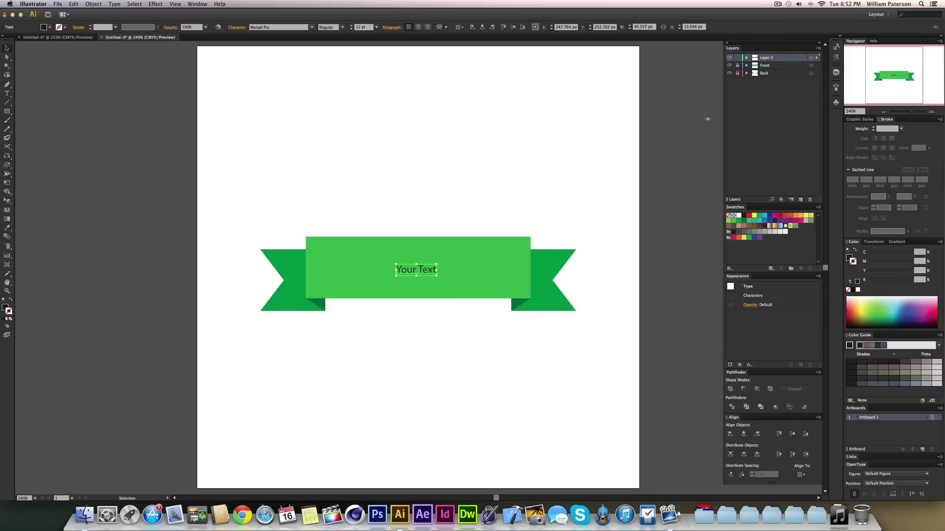
{"action": "left_click", "coordinate": [504, 157]}
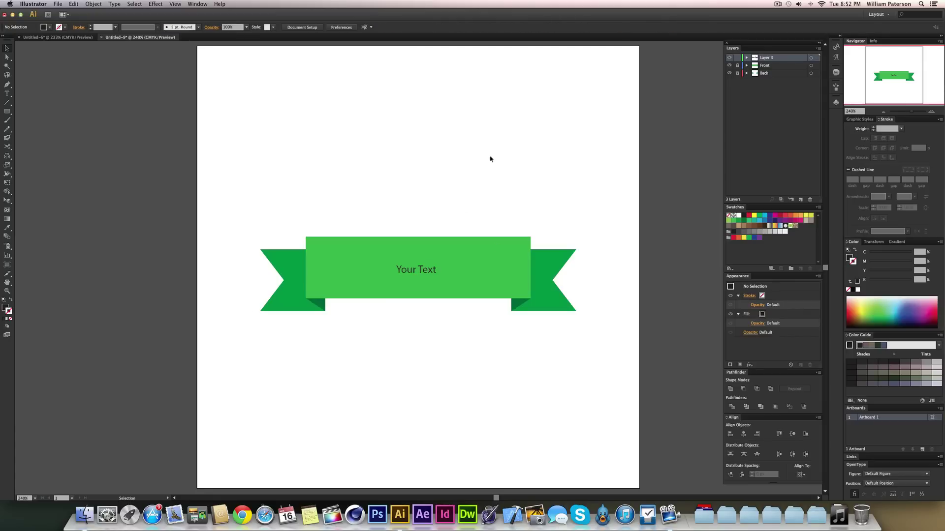
Enlarge "Your Text" proportionally about its centre to about 147 px wide on the ribbon's front panel.
{"action": "left_click", "coordinate": [418, 269]}
{"action": "left_click_drag", "start_coordinate": [436, 265], "coordinate": [476, 243]}
{"action": "left_click_drag", "start_coordinate": [400, 338], "coordinate": [481, 251]}
Try resizing the text with the Scale tool, undo it, and return to the Selection tool.
{"action": "key", "text": "s"}
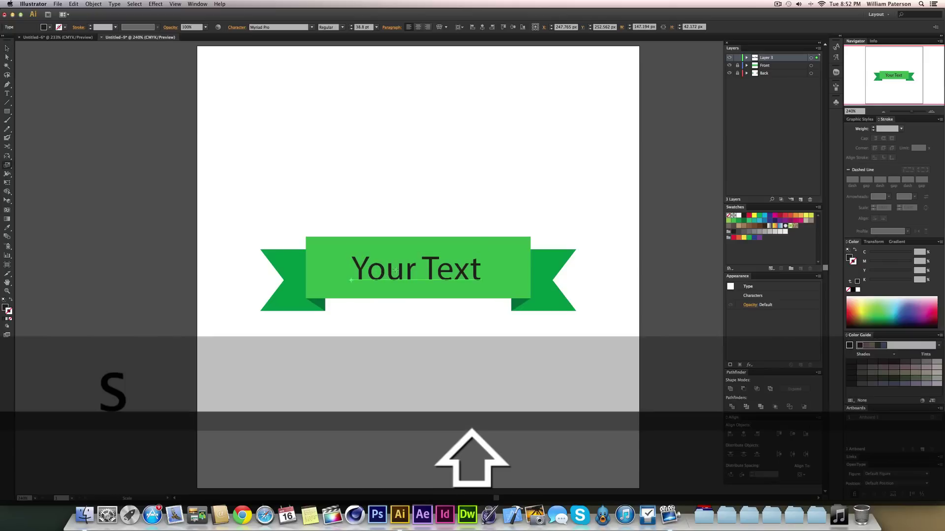
{"action": "left_click_drag", "start_coordinate": [396, 271], "coordinate": [455, 261]}
{"action": "key", "text": "super+z"}
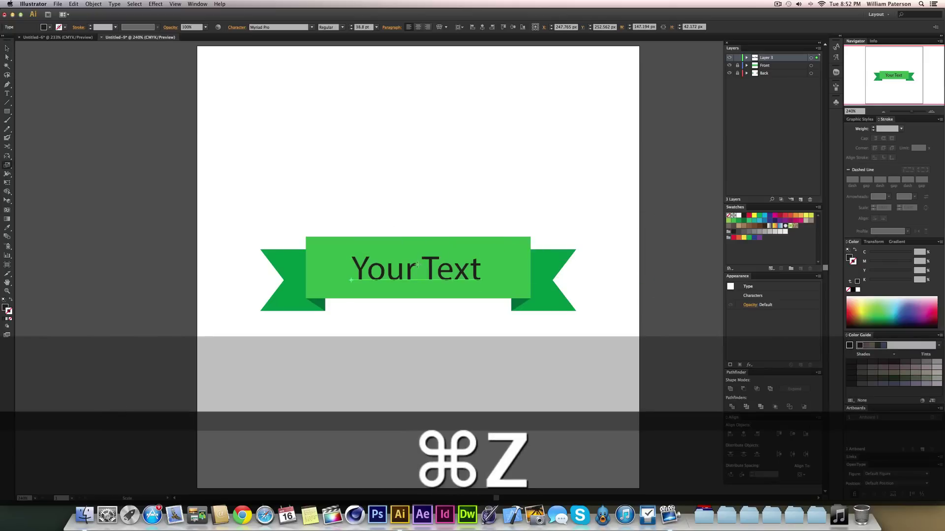
{"action": "key", "text": "v"}
{"action": "left_click", "coordinate": [422, 340]}
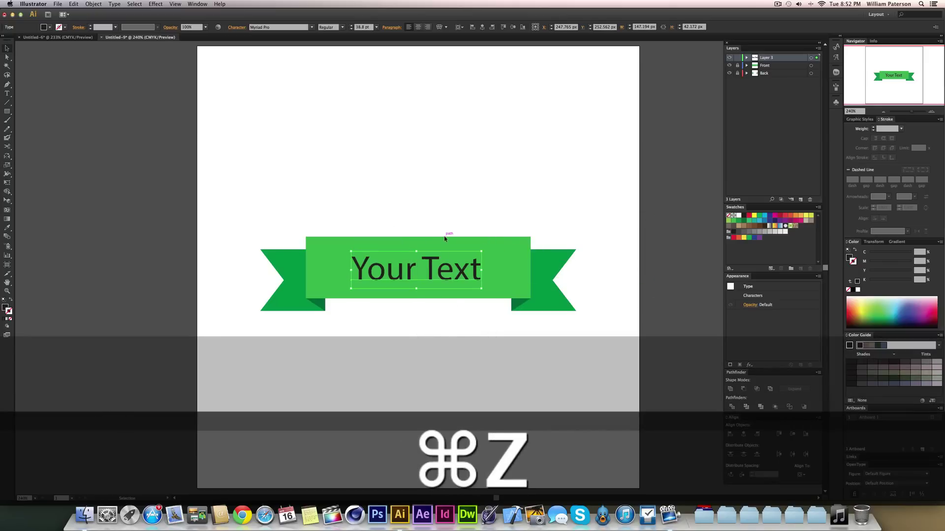
Hide the text's bounding box, undo a trial move of the text, and show the bounding box again.
{"action": "key", "text": "super+shift+b"}
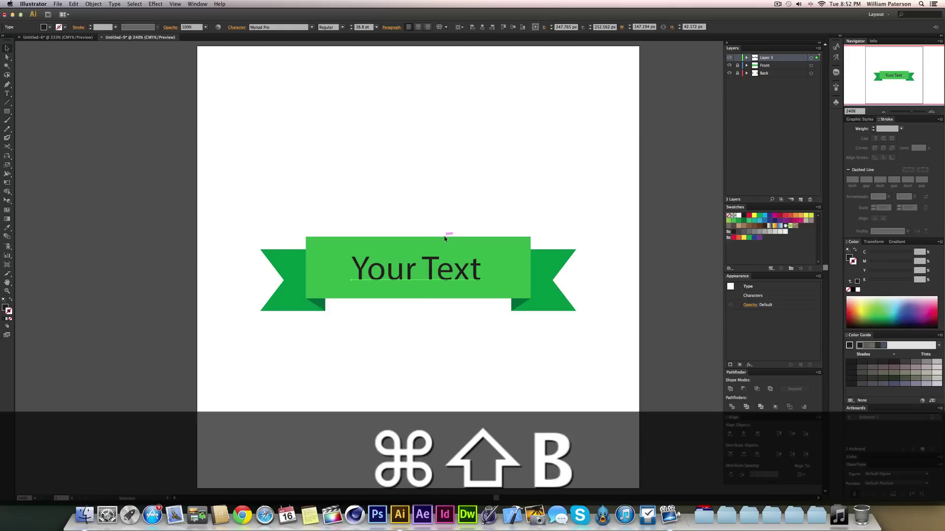
{"action": "left_click_drag", "start_coordinate": [409, 275], "coordinate": [421, 274]}
{"action": "key", "text": "super+z"}
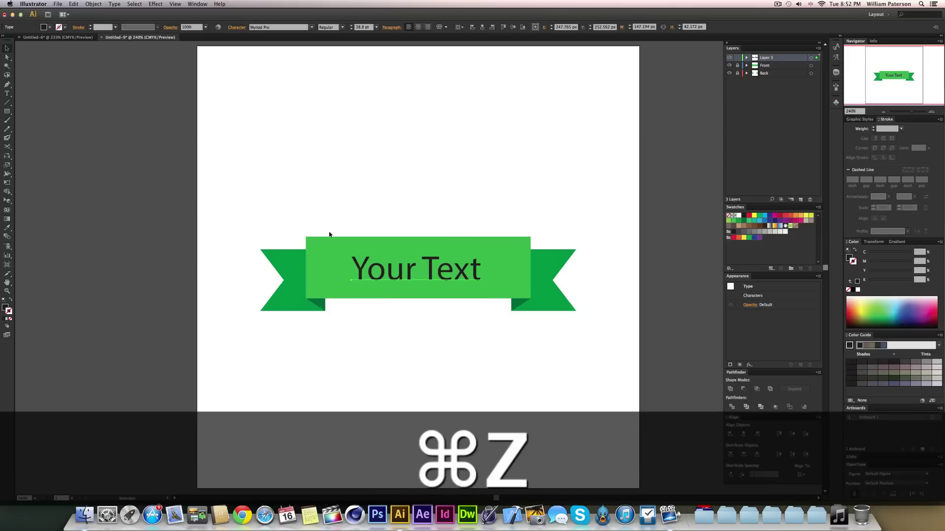
{"action": "key", "text": "super"}
{"action": "key", "text": "super+shift+b"}
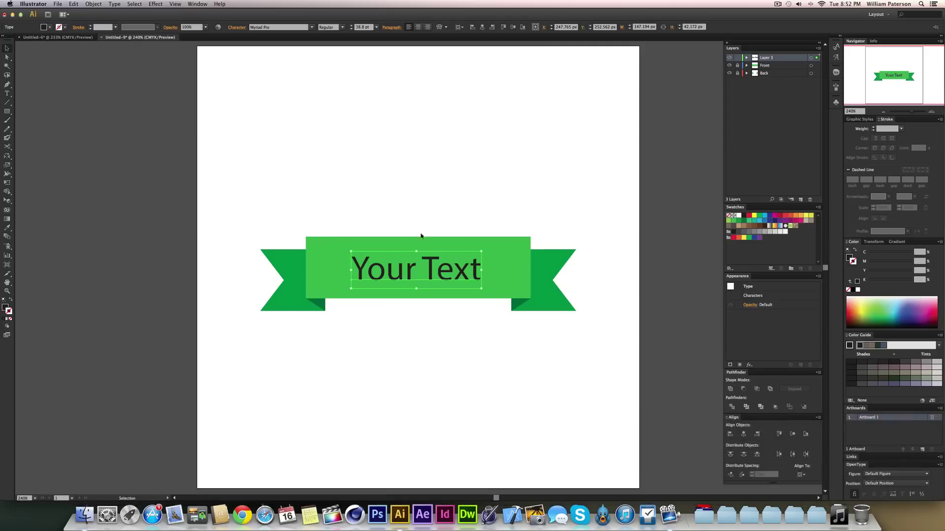
Change the font of the "Your Text" lettering to Lobster 1.4 and close the character settings.
{"action": "key", "text": "super+t"}
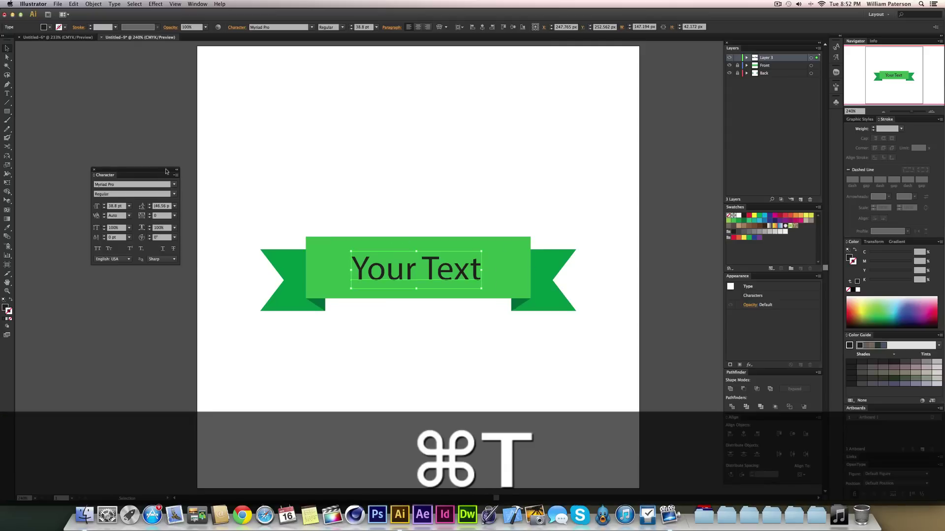
{"action": "left_click_drag", "start_coordinate": [156, 170], "coordinate": [696, 153]}
{"action": "left_click", "coordinate": [671, 167]}
{"action": "type", "text": "lob"}
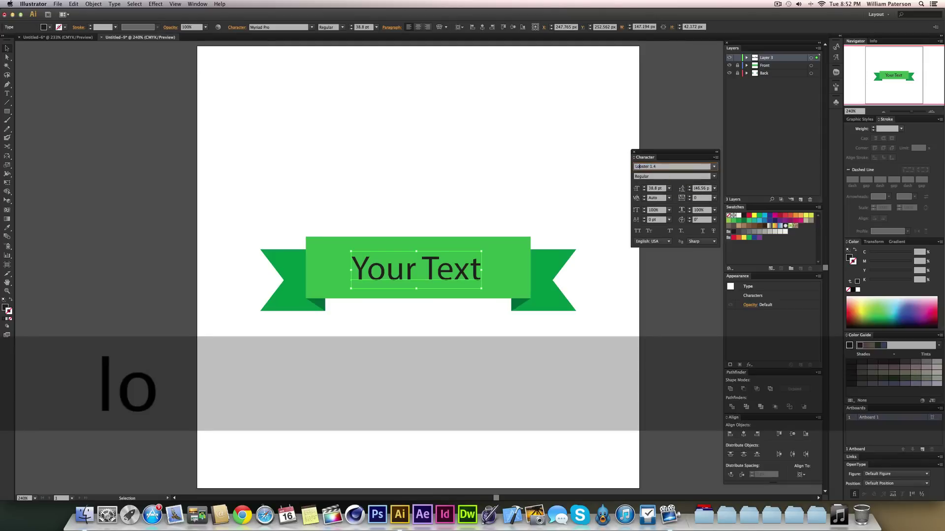
{"action": "key", "text": "Return"}
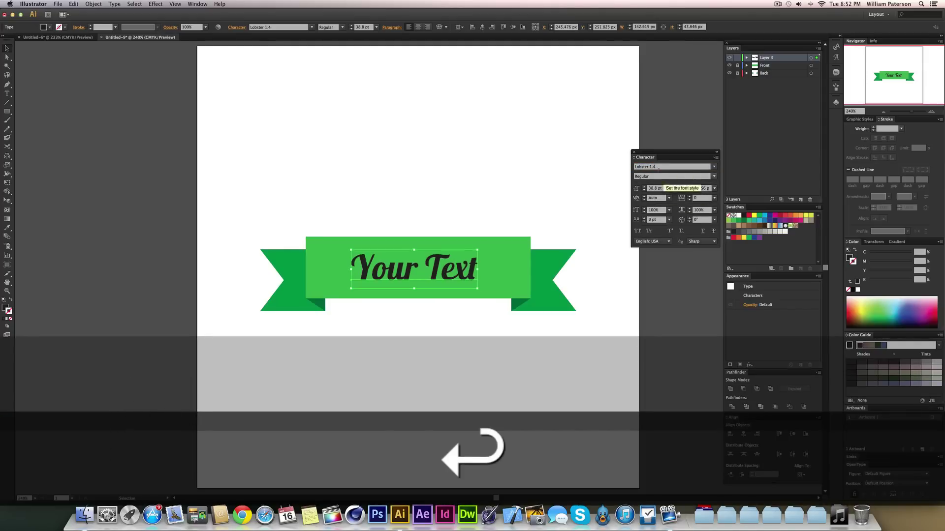
{"action": "key", "text": "super"}
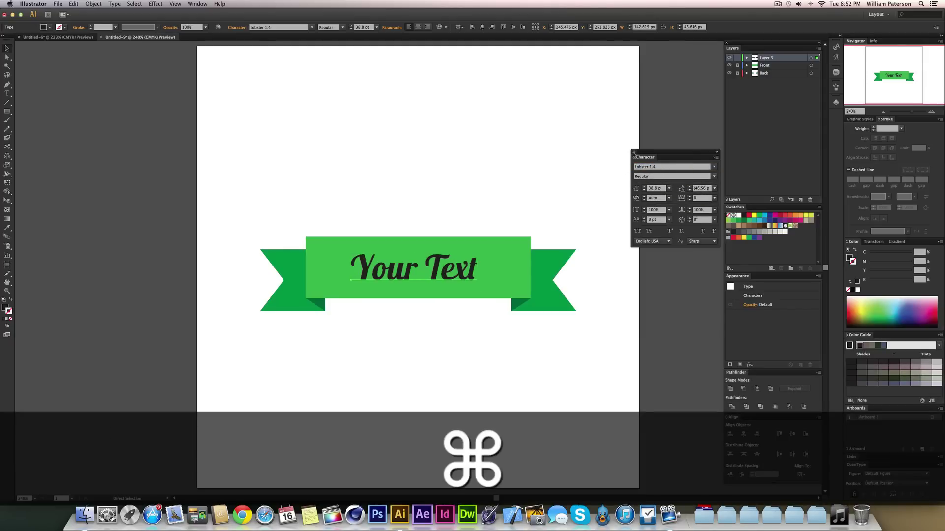
{"action": "key", "text": "super+t"}
Enlarge the "Your Text" lettering proportionally to about 158 px wide on the ribbon's front panel.
{"action": "left_click_drag", "start_coordinate": [468, 269], "coordinate": [491, 246]}
{"action": "left_click_drag", "start_coordinate": [473, 201], "coordinate": [431, 340]}
{"action": "left_click_drag", "start_coordinate": [511, 206], "coordinate": [503, 321]}
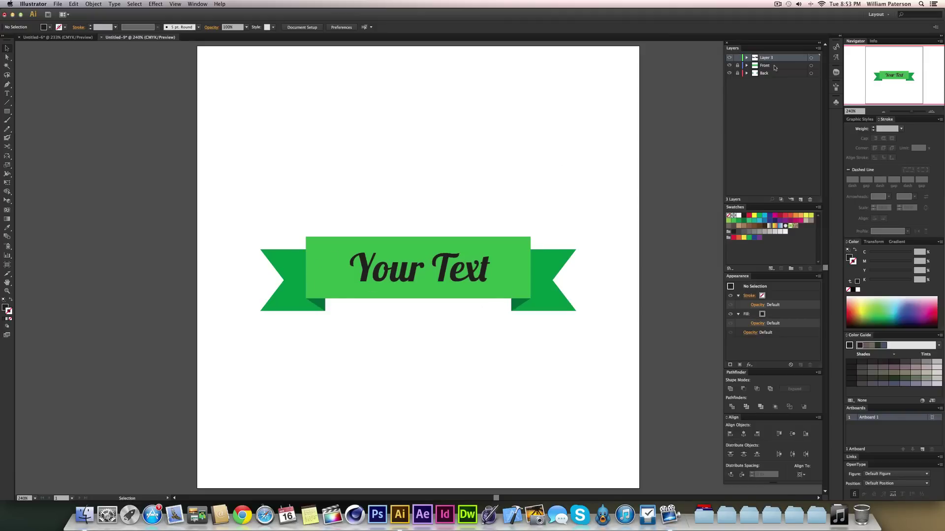
Unlock the Front layer and centre the text horizontally and vertically with the ribbon's front panel.
{"action": "left_click", "coordinate": [737, 66]}
{"action": "left_click_drag", "start_coordinate": [471, 164], "coordinate": [388, 387]}
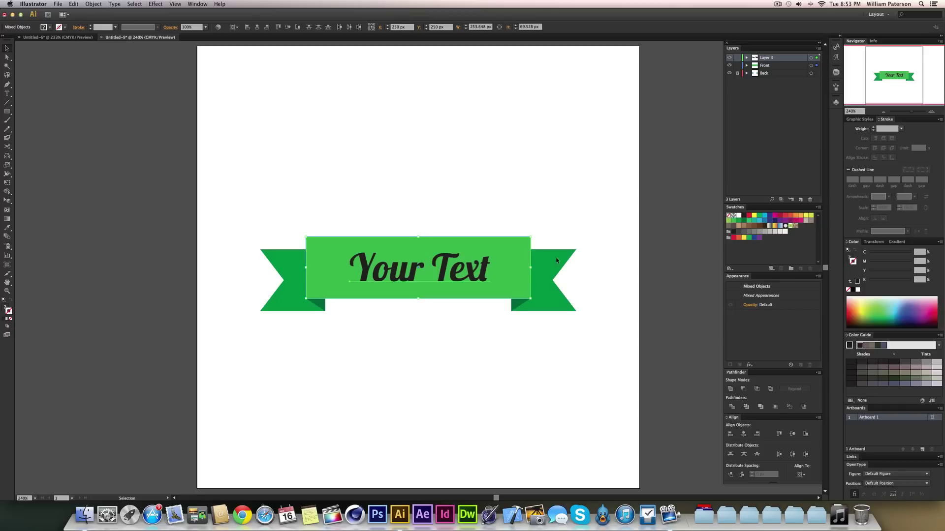
{"action": "left_click", "coordinate": [744, 434]}
{"action": "left_click", "coordinate": [792, 434]}
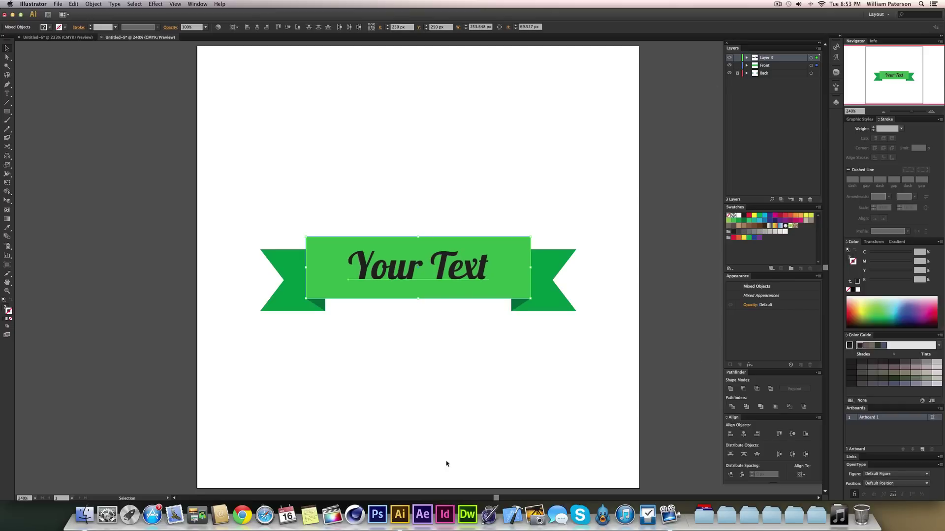
{"action": "left_click", "coordinate": [494, 466]}
Convert the "Your Text" lettering to outlines.
{"action": "left_click", "coordinate": [457, 266]}
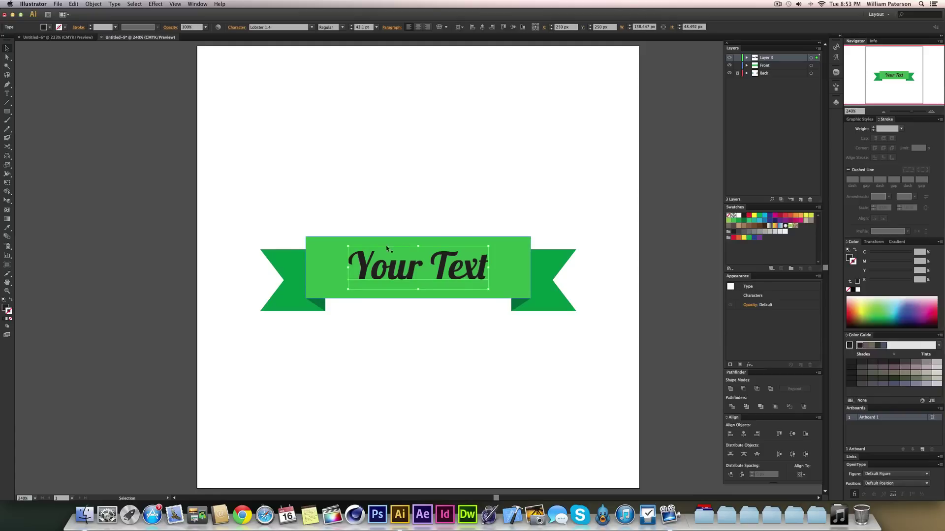
{"action": "left_click", "coordinate": [382, 356]}
{"action": "left_click", "coordinate": [444, 258]}
{"action": "key", "text": "super"}
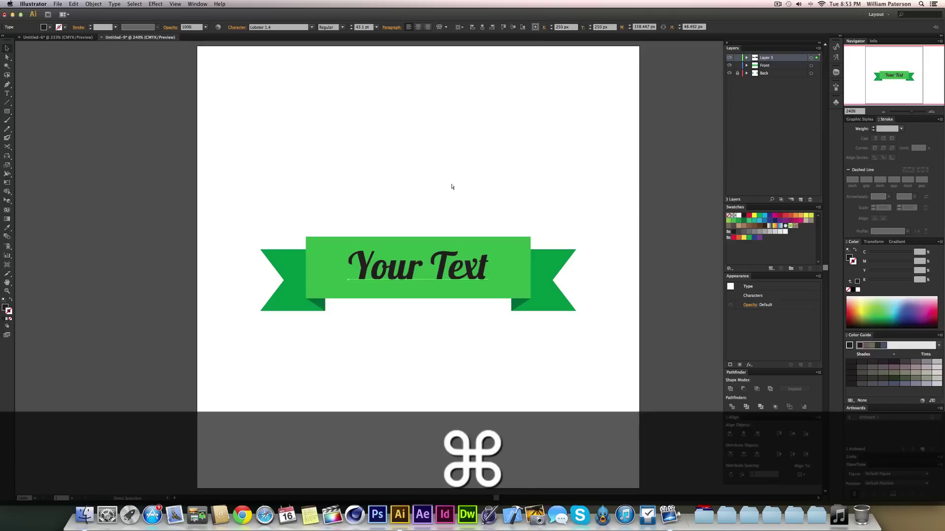
{"action": "key", "text": "super+shift+o"}
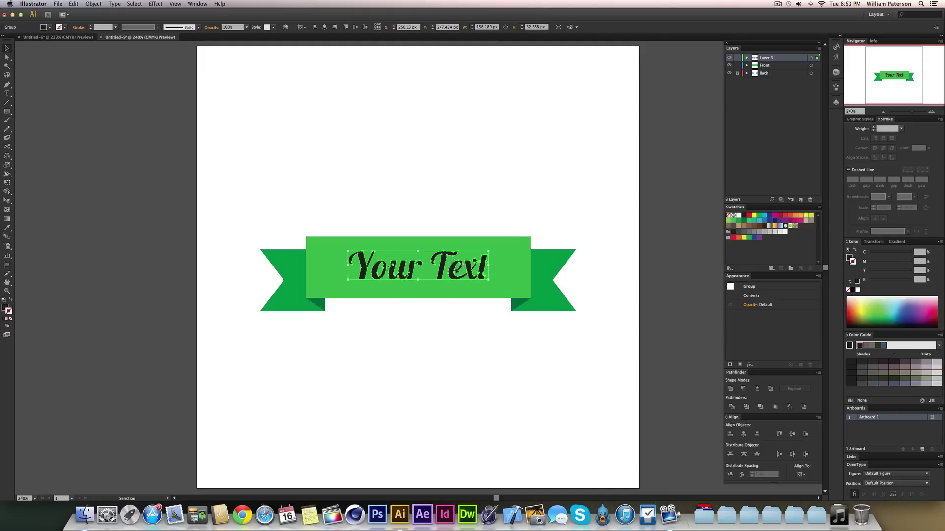
Try reshaping the outlined lettering with the Direct Selection tool, undo the edits, and return to the Selection tool.
{"action": "key", "text": "a"}
{"action": "left_click", "coordinate": [455, 258]}
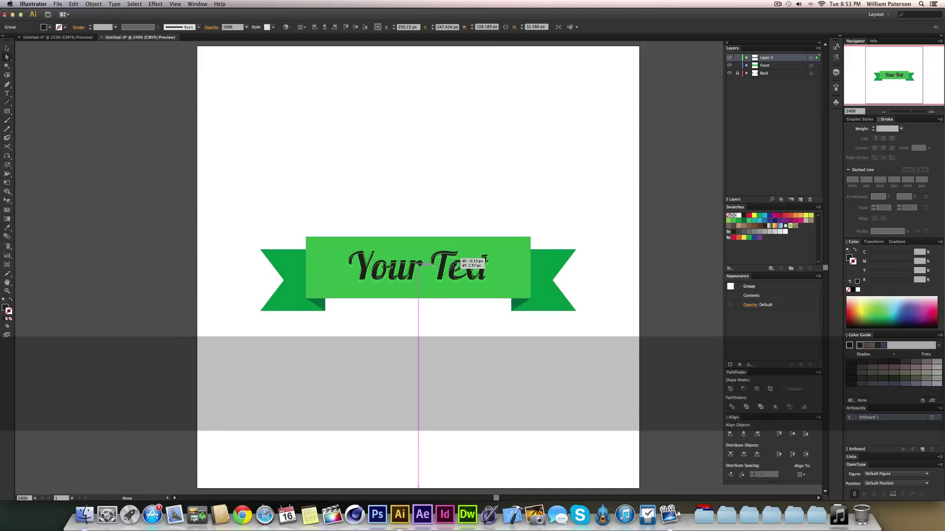
{"action": "key", "text": "super+z"}
{"action": "left_click_drag", "start_coordinate": [454, 259], "coordinate": [546, 318]}
{"action": "key", "text": "super+z"}
{"action": "key", "text": "v"}
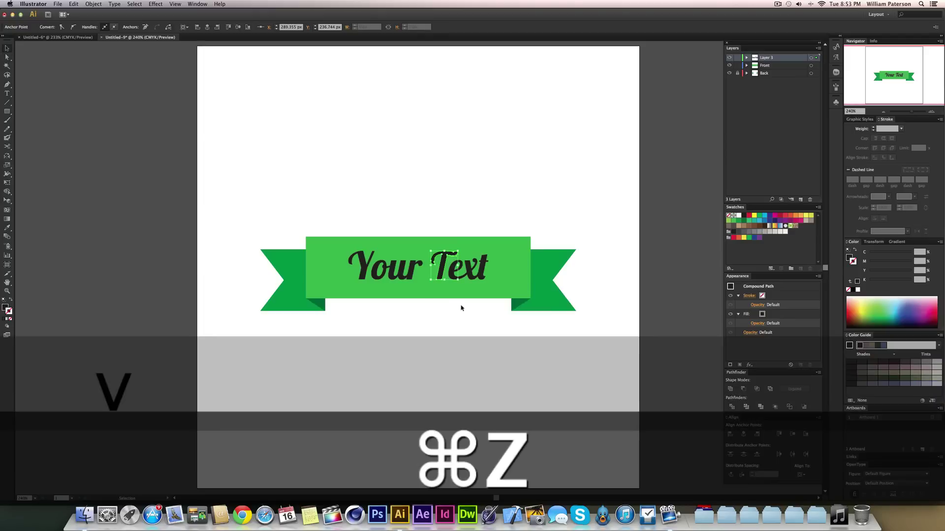
Centre the outlined text vertically on the front panel, using the panel as the key object.
{"action": "left_click", "coordinate": [460, 266]}
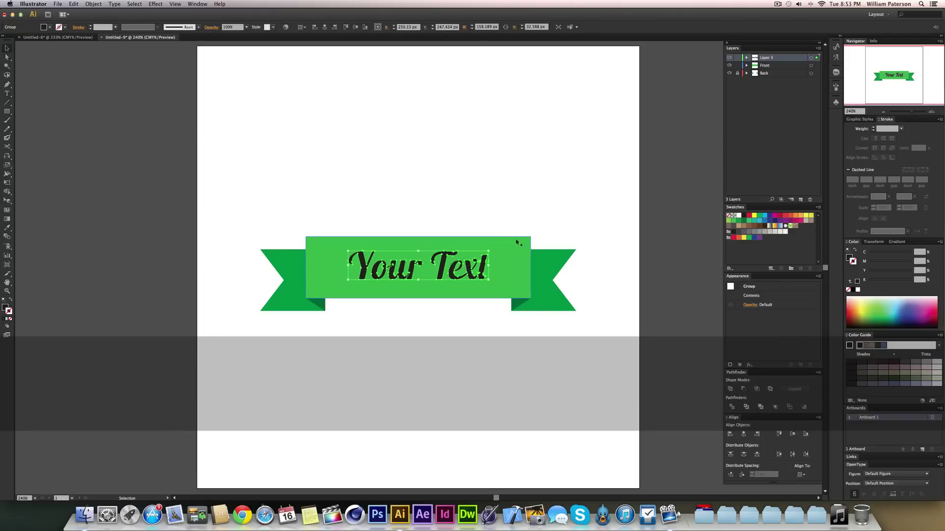
{"action": "left_click_drag", "start_coordinate": [501, 199], "coordinate": [410, 365]}
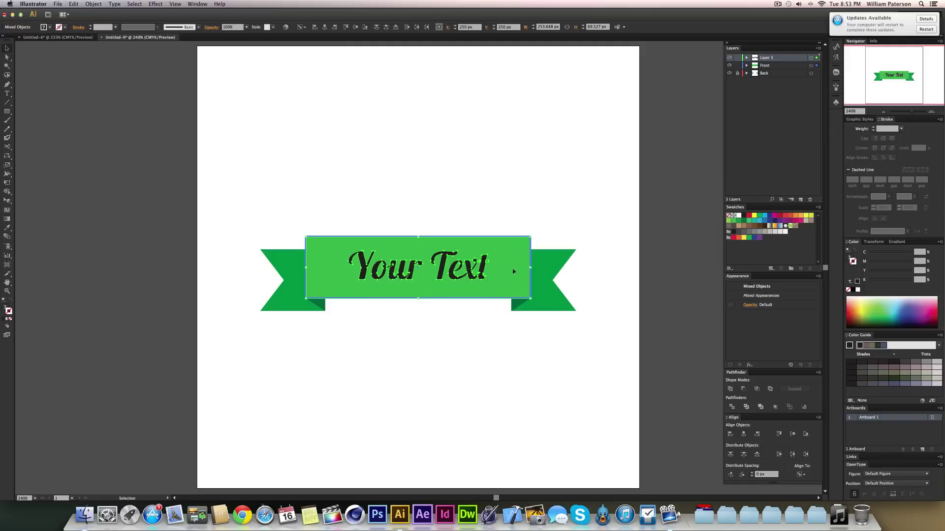
{"action": "left_click", "coordinate": [555, 198]}
{"action": "left_click_drag", "start_coordinate": [423, 162], "coordinate": [423, 408]}
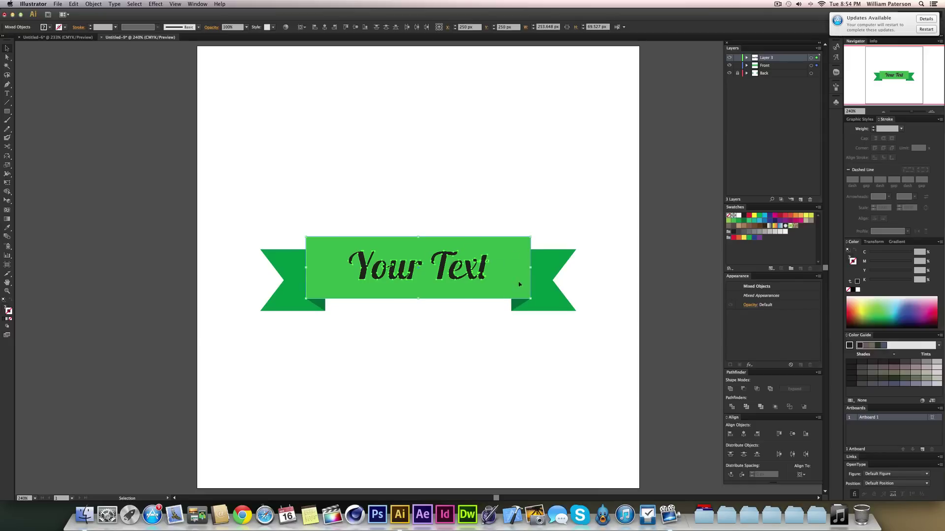
{"action": "left_click", "coordinate": [343, 284]}
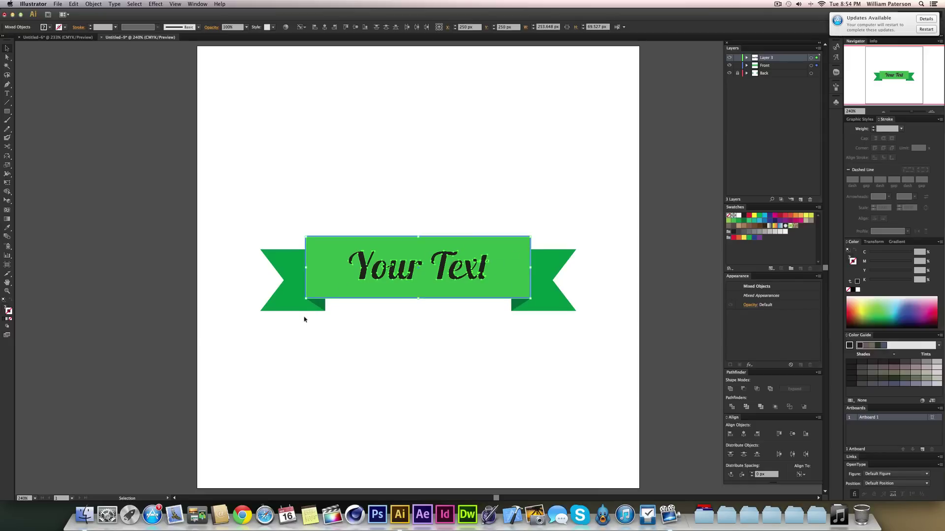
{"action": "left_click", "coordinate": [792, 434]}
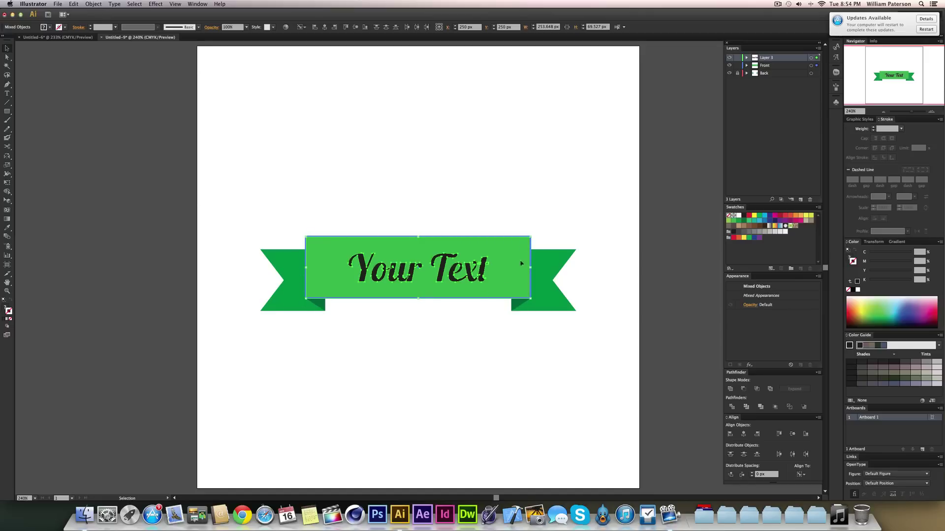
{"action": "left_click", "coordinate": [415, 392]}
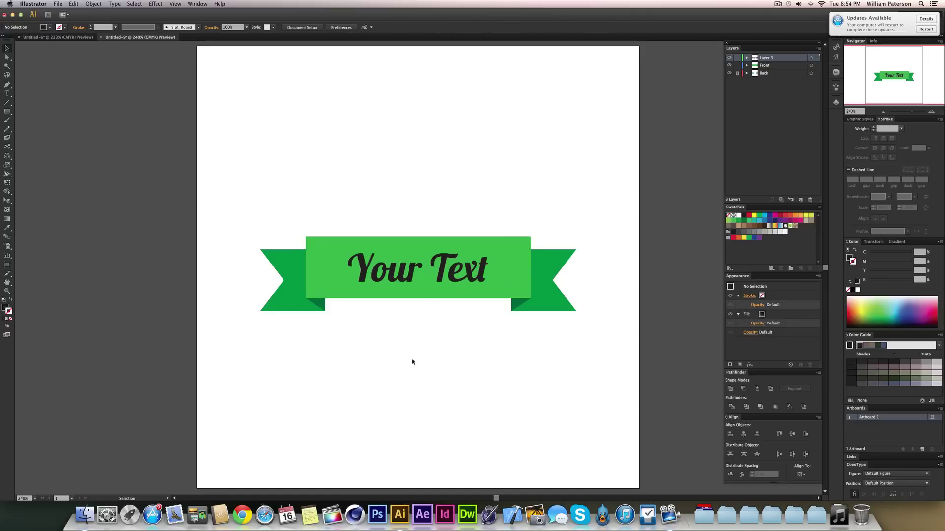
Cut the lettering out of the ribbon's front panel with Pathfinder's Minus Front.
{"action": "left_click_drag", "start_coordinate": [464, 163], "coordinate": [416, 354]}
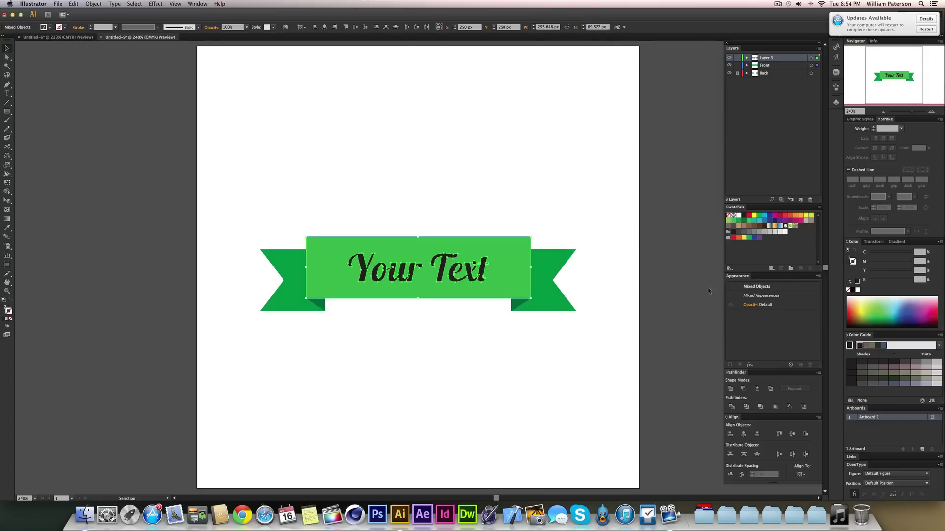
{"action": "left_click", "coordinate": [744, 389]}
{"action": "left_click", "coordinate": [414, 445]}
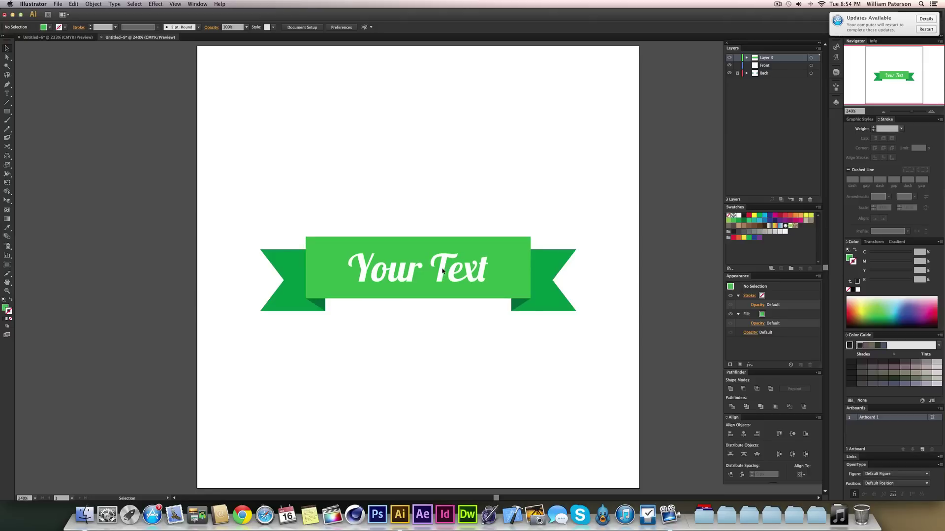
Unlock the Back layer and group the tails and front panel into one banner.
{"action": "left_click", "coordinate": [737, 73]}
{"action": "left_click_drag", "start_coordinate": [624, 205], "coordinate": [238, 350]}
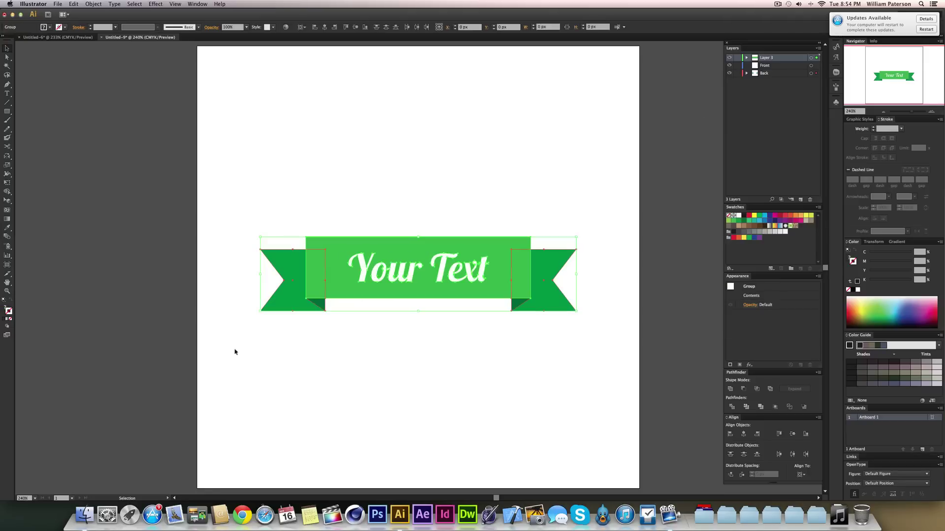
{"action": "key", "text": "ctrl+g"}
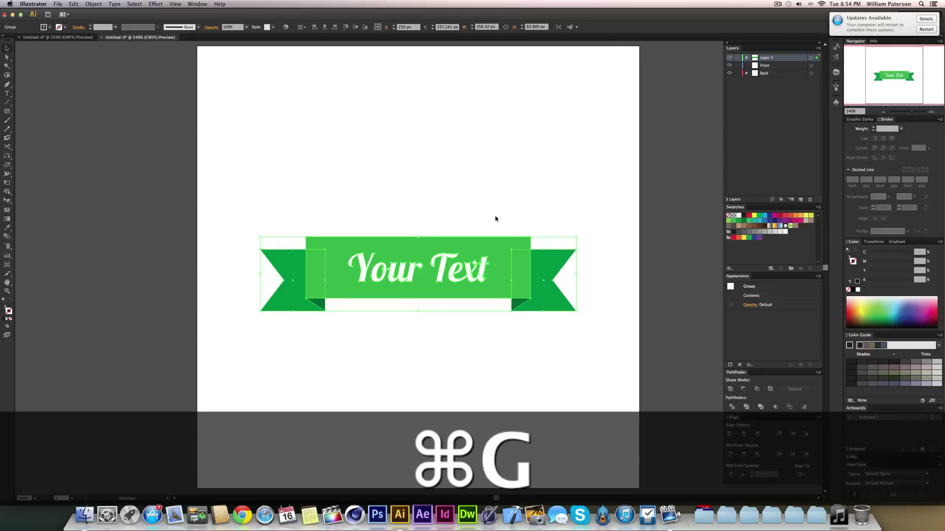
Try scaling the grouped banner down proportionally about its centre.
{"action": "left_click", "coordinate": [576, 206]}
{"action": "left_click_drag", "start_coordinate": [586, 213], "coordinate": [492, 281]}
{"action": "left_click_drag", "start_coordinate": [577, 238], "coordinate": [496, 273]}
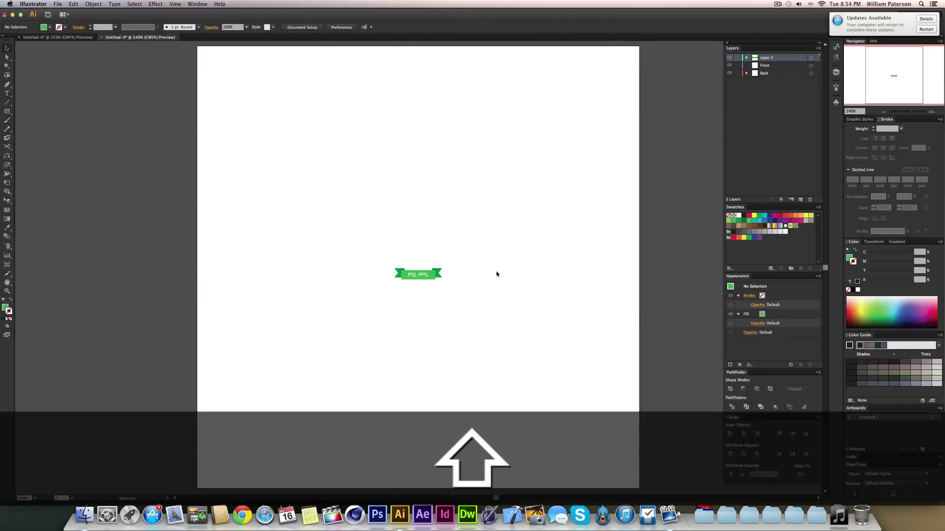
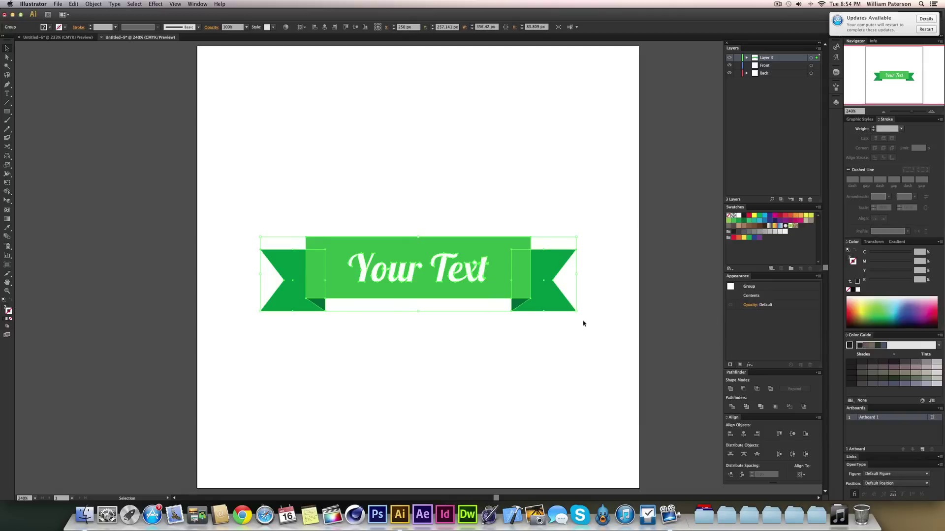
{"action": "left_click", "coordinate": [156, 5]}
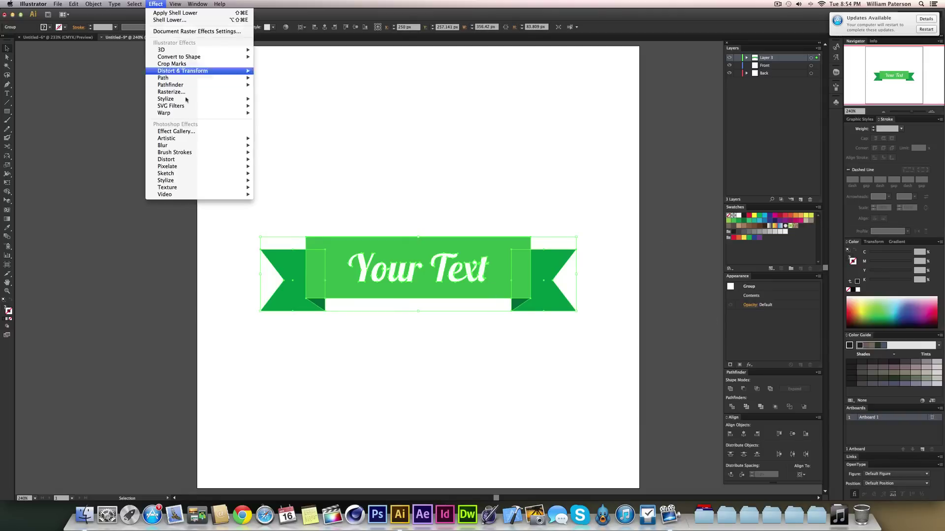
{"action": "left_click", "coordinate": [513, 160]}
{"action": "left_click", "coordinate": [750, 365]}
{"action": "left_click", "coordinate": [582, 337]}
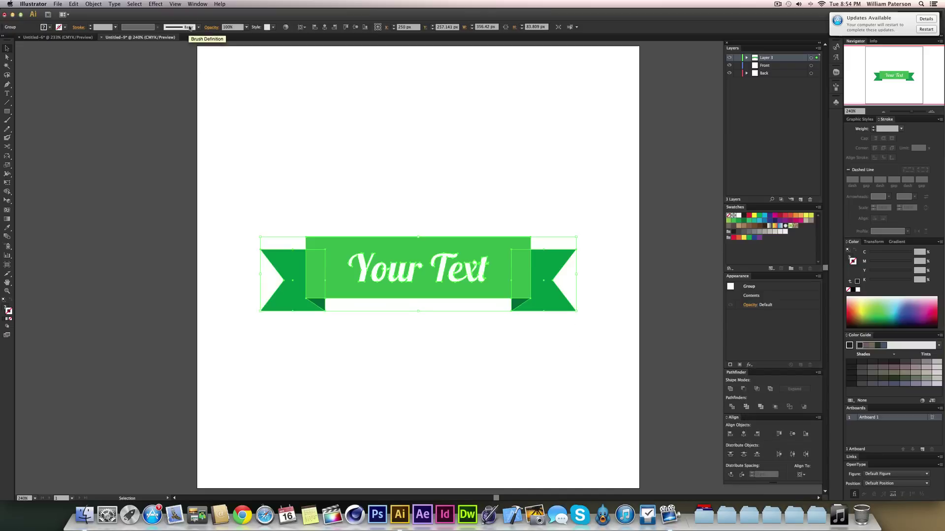
{"action": "left_click", "coordinate": [197, 5]}
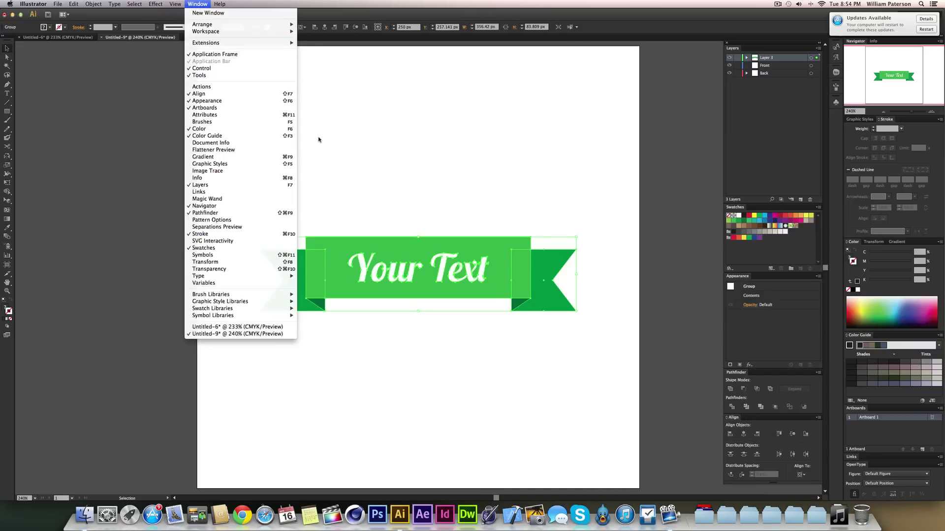
{"action": "left_click", "coordinate": [155, 40]}
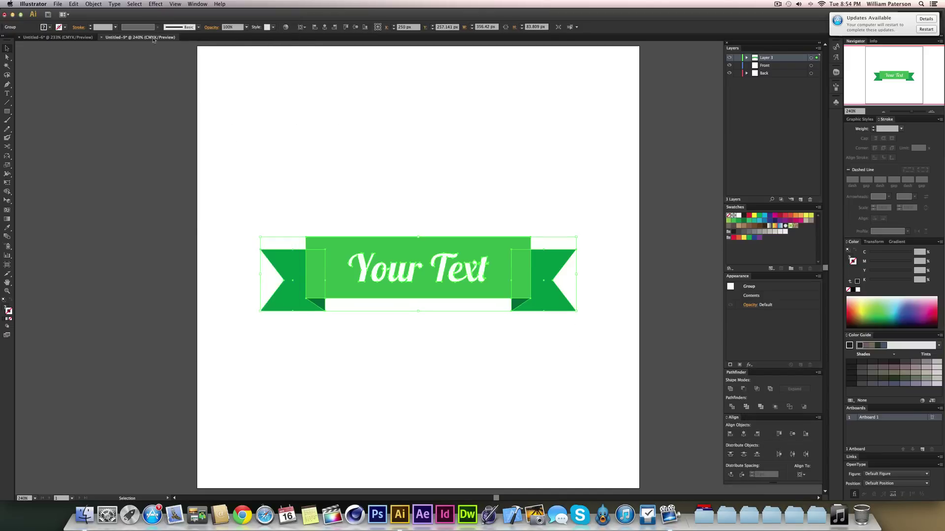
Apply a horizontal Flag warp with a 27% bend and no distortion to the grouped banner, and reselect the banner.
{"action": "left_click", "coordinate": [156, 4]}
{"action": "mouse_move", "coordinate": [175, 114]}
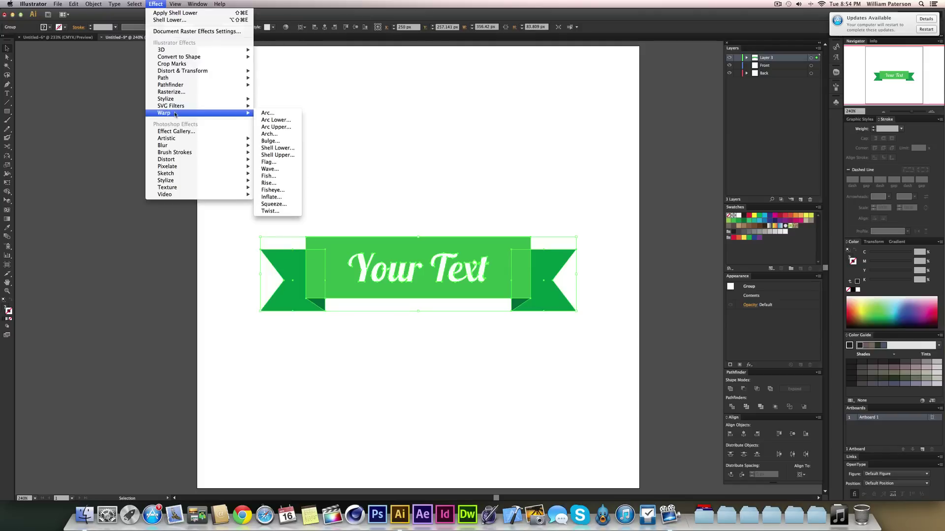
{"action": "left_click", "coordinate": [288, 166]}
{"action": "left_click_drag", "start_coordinate": [667, 105], "coordinate": [574, 93]}
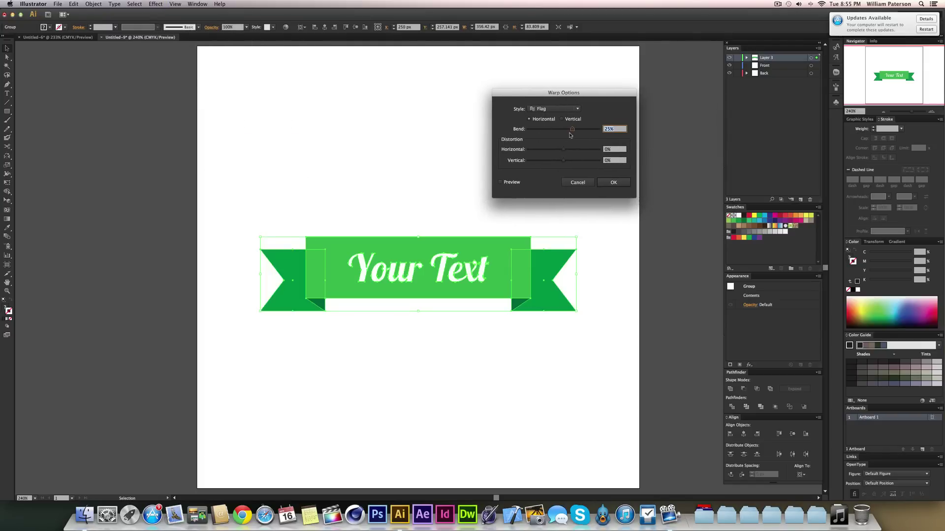
{"action": "type", "text": "0"}
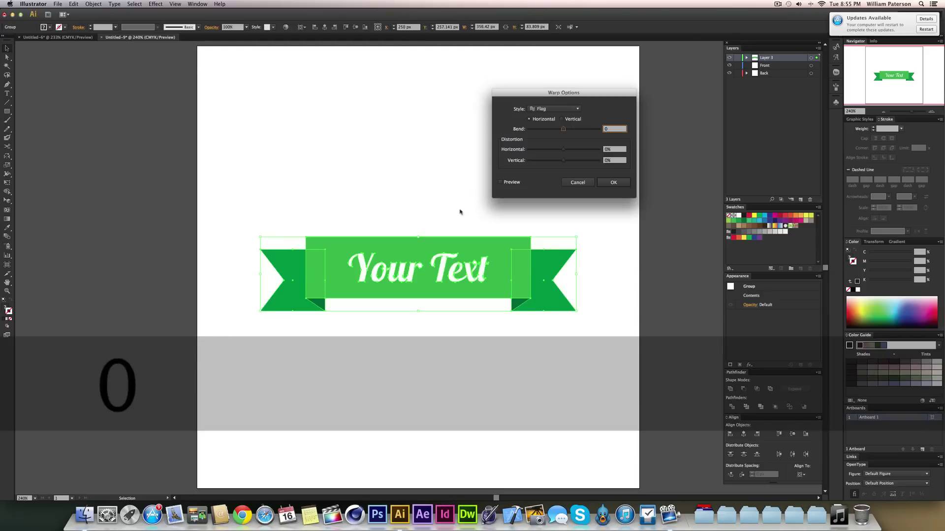
{"action": "left_click", "coordinate": [500, 182]}
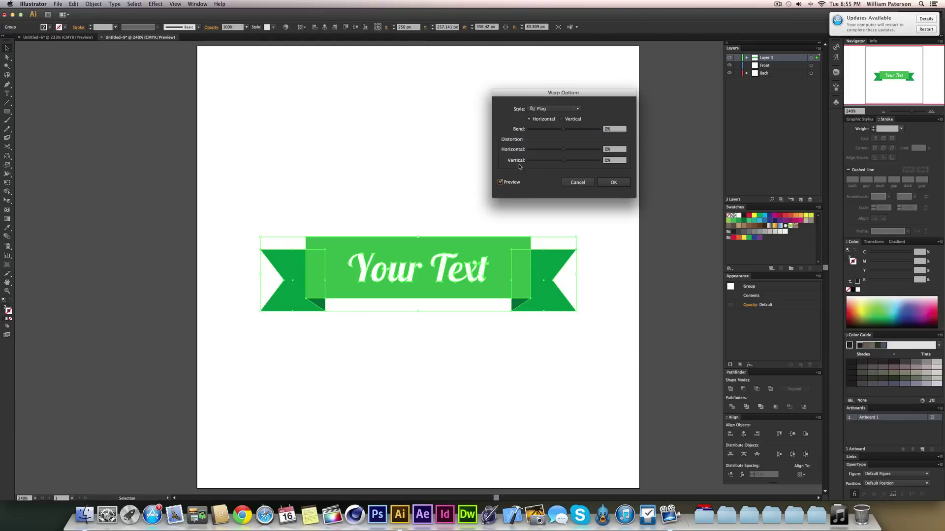
{"action": "mouse_move", "coordinate": [563, 129]}
{"action": "left_mouse_down"}
{"action": "mouse_move", "coordinate": [573, 130]}
{"action": "mouse_move", "coordinate": [553, 130]}
{"action": "mouse_move", "coordinate": [598, 134]}
{"action": "mouse_move", "coordinate": [571, 131]}
{"action": "left_mouse_up"}
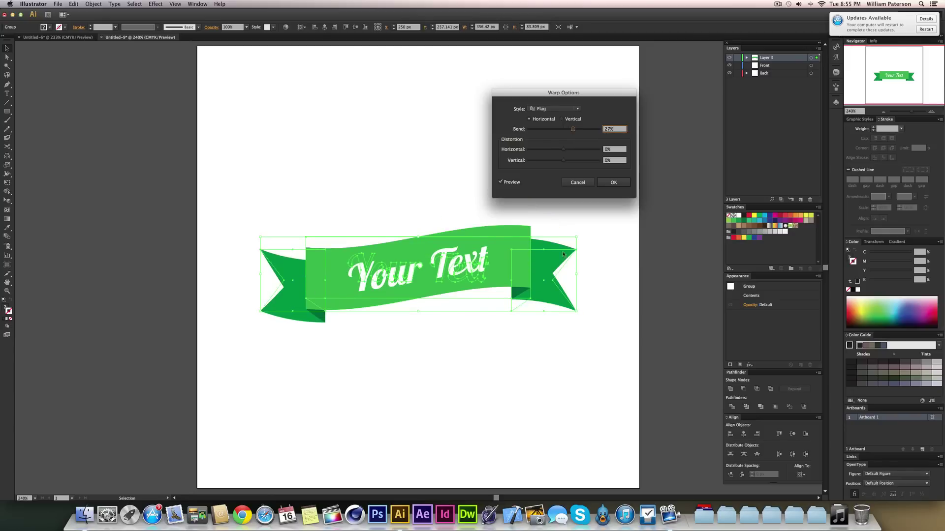
{"action": "left_click", "coordinate": [615, 182]}
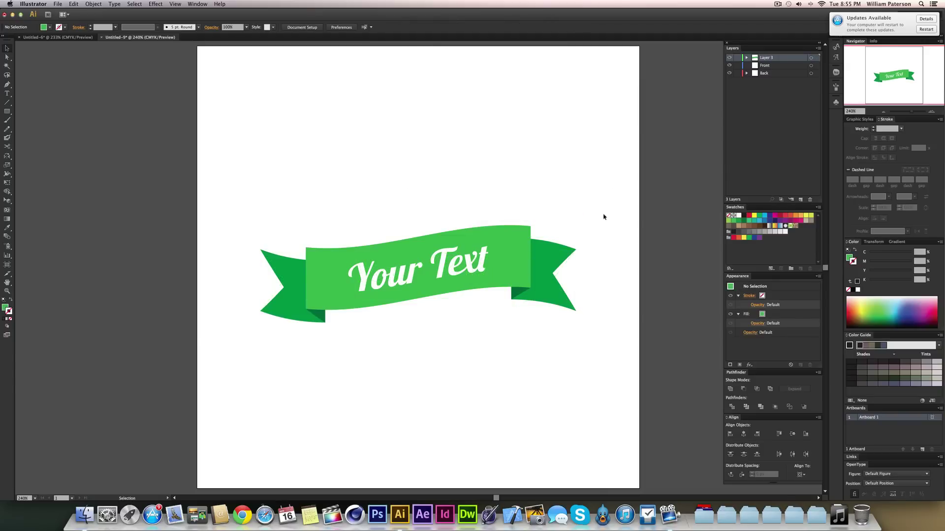
{"action": "left_click", "coordinate": [497, 359]}
{"action": "left_click_drag", "start_coordinate": [482, 349], "coordinate": [557, 239]}
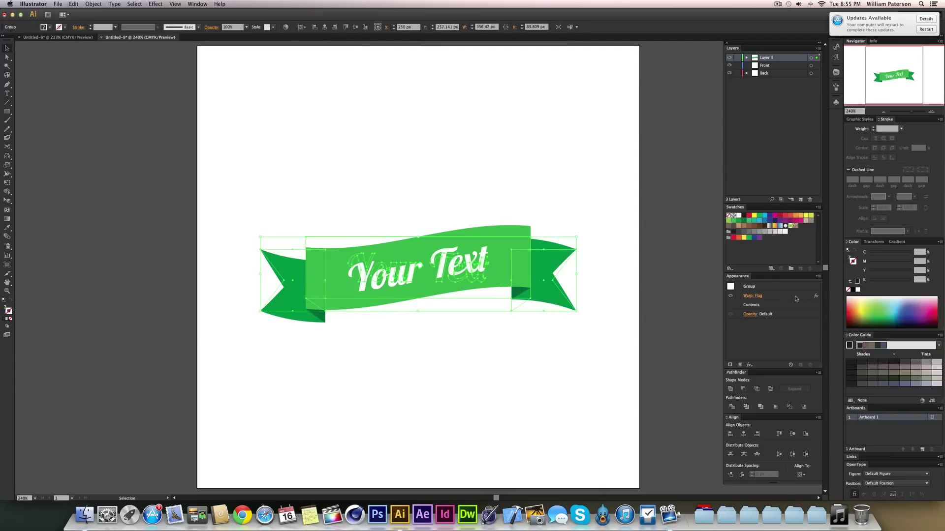
Expand the appearance of the grouped banner to convert its Flag warp into permanent vector paths.
{"action": "left_click", "coordinate": [758, 296]}
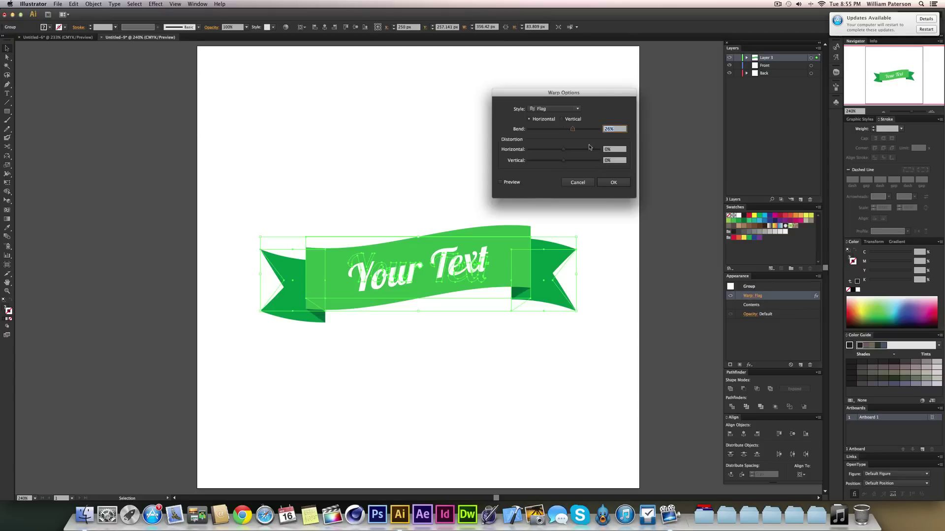
{"action": "left_click", "coordinate": [577, 183]}
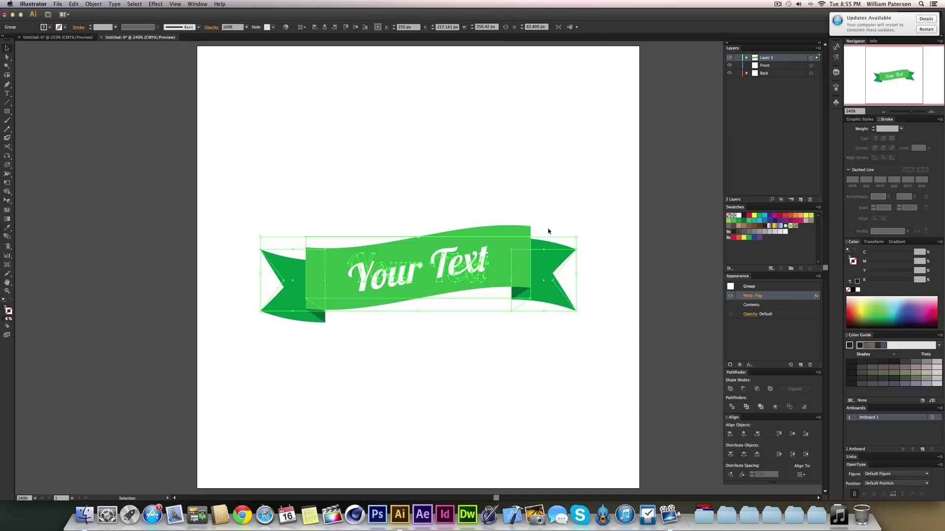
{"action": "left_click_drag", "start_coordinate": [618, 203], "coordinate": [448, 309]}
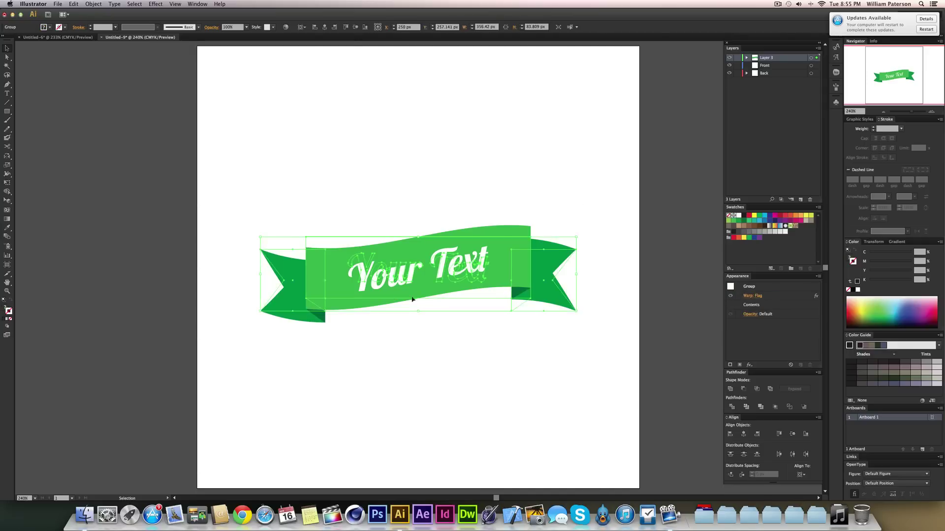
{"action": "left_click", "coordinate": [93, 4]}
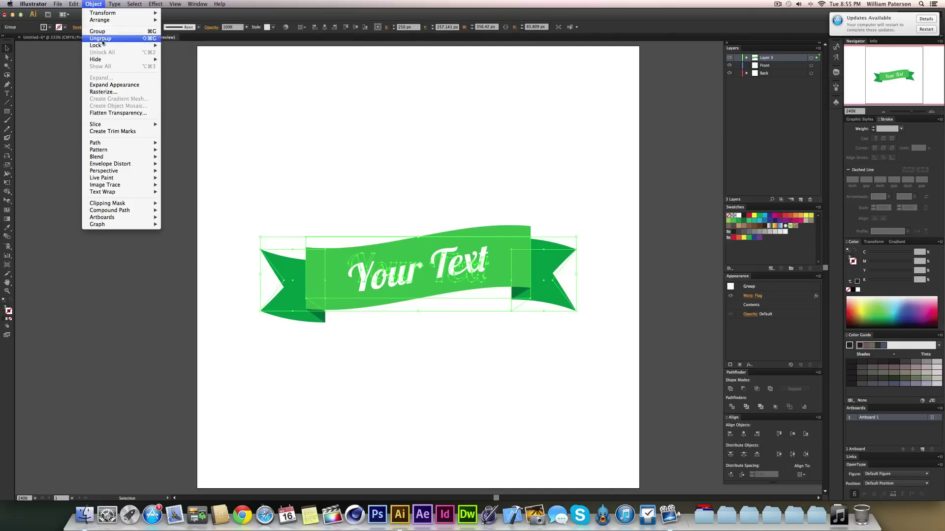
{"action": "left_click", "coordinate": [115, 84]}
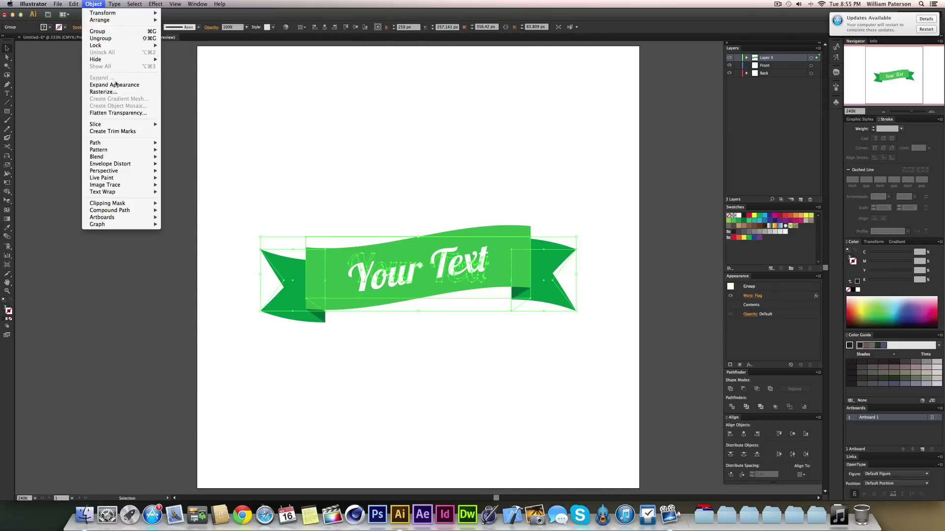
{"action": "left_click", "coordinate": [609, 257]}
{"action": "left_click", "coordinate": [566, 260]}
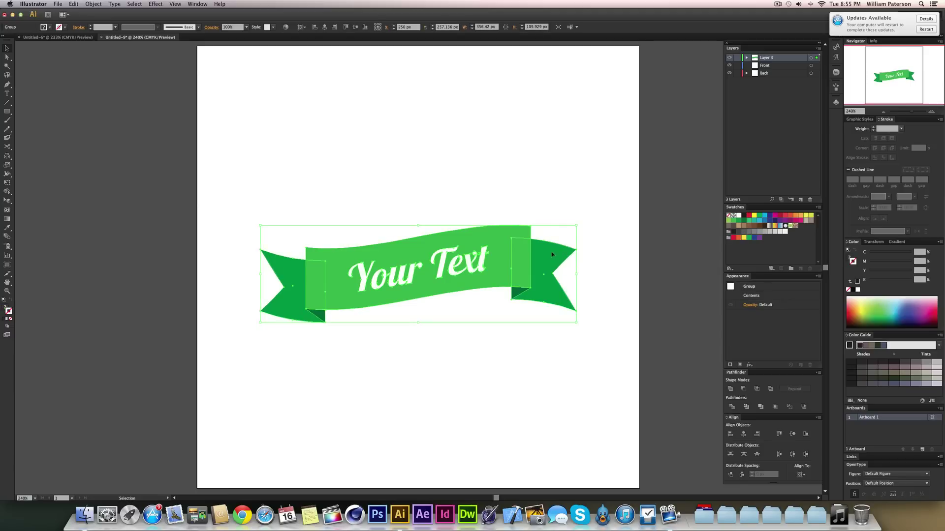
Scale the expanded banner up proportionally about its centre to about 433 px wide, and deselect it.
{"action": "left_click_drag", "start_coordinate": [398, 372], "coordinate": [610, 209]}
{"action": "key", "text": "alt+shift"}
{"action": "left_click", "coordinate": [580, 163]}
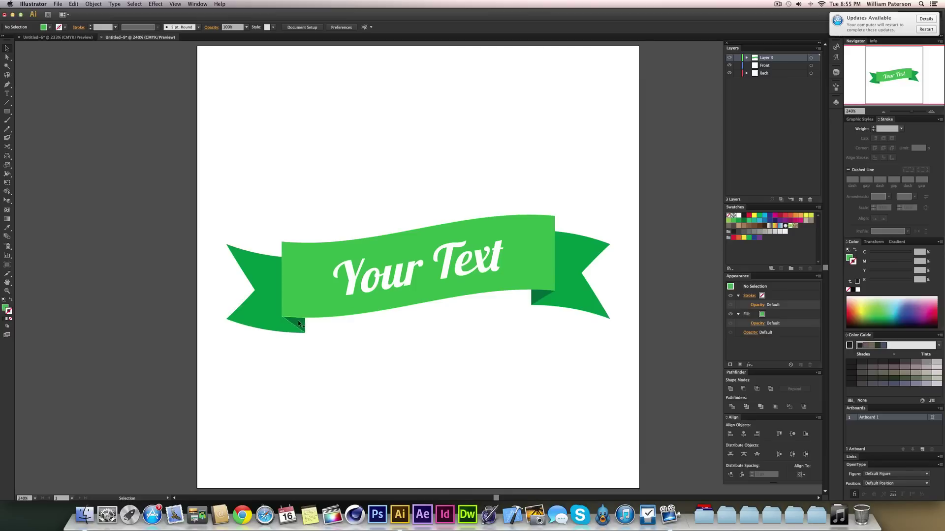
Select the enlarged banner to examine its expanded outlines, and clear the selection.
{"action": "left_click_drag", "start_coordinate": [298, 353], "coordinate": [553, 184]}
{"action": "left_click", "coordinate": [552, 183]}
{"action": "left_click", "coordinate": [453, 273]}
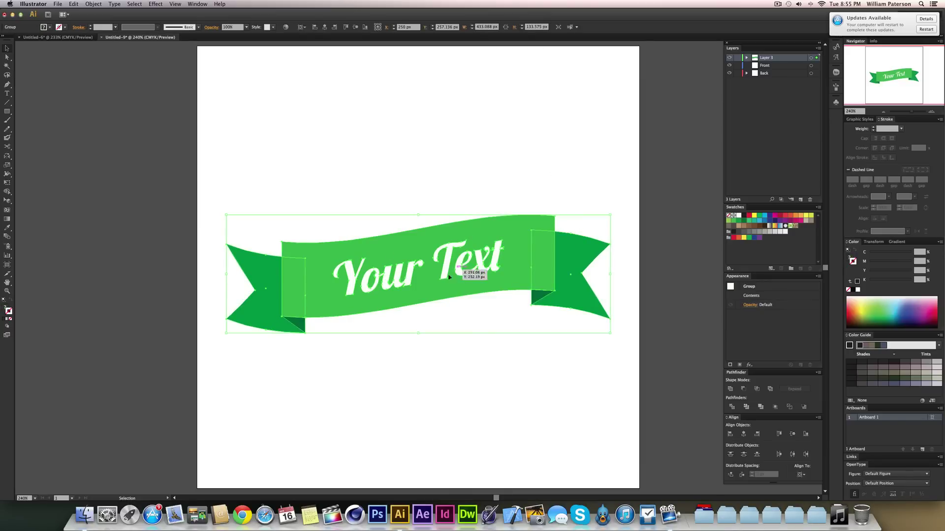
{"action": "key", "text": "super+z"}
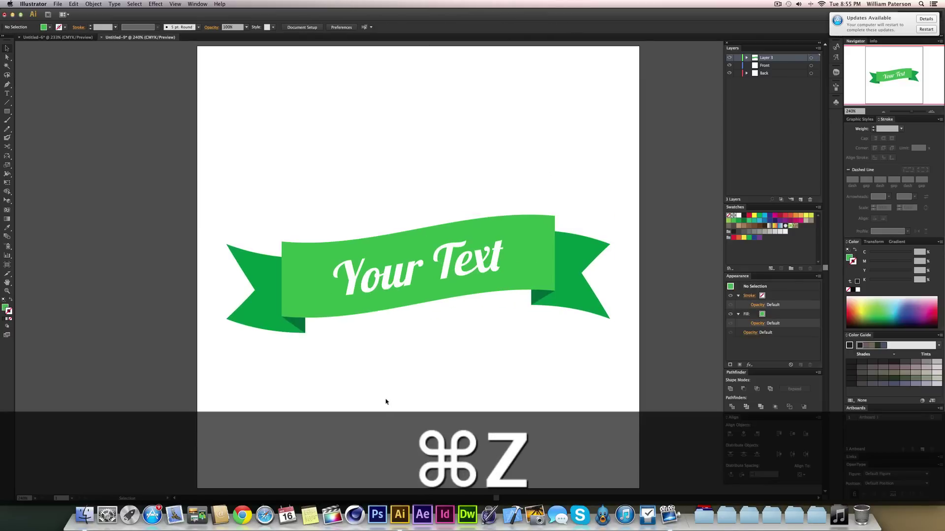